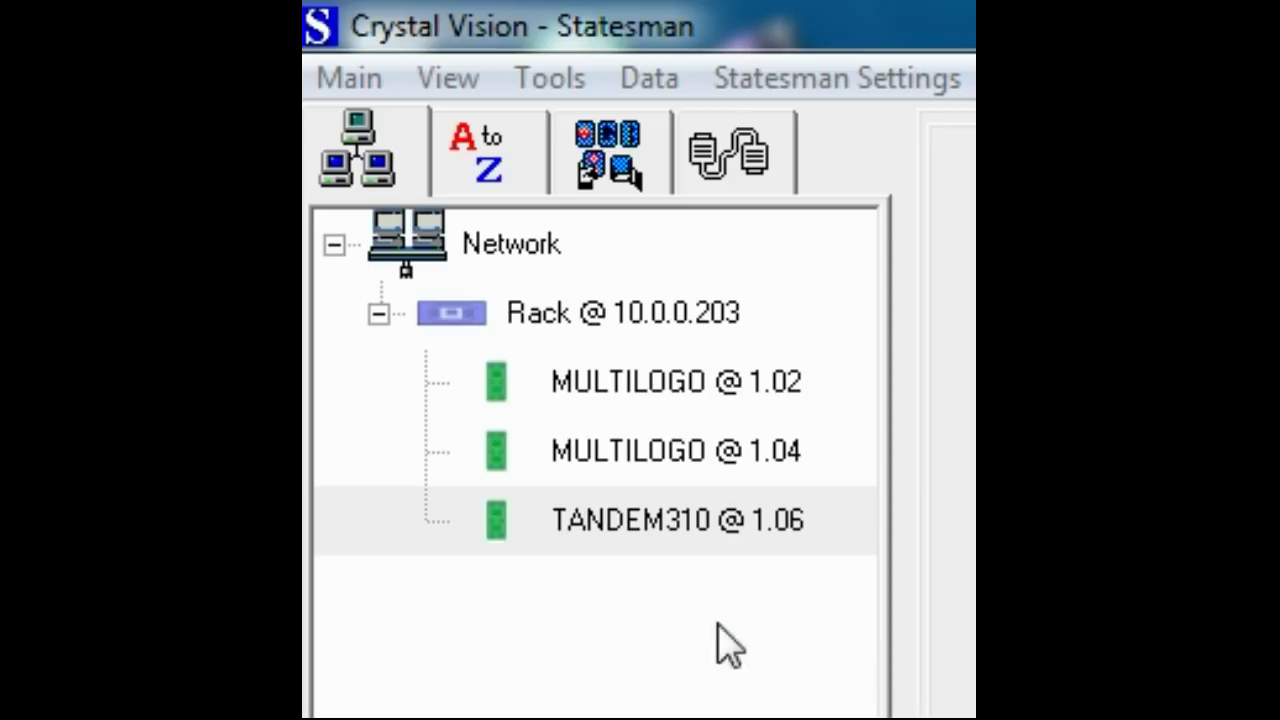
Step: Open the TANDEM310 card and set Video Delay to 7, disable embedded audio output Group 4, and set the Embedder Mode to Sony
{"action": "double_click", "coordinate": [661, 520]}
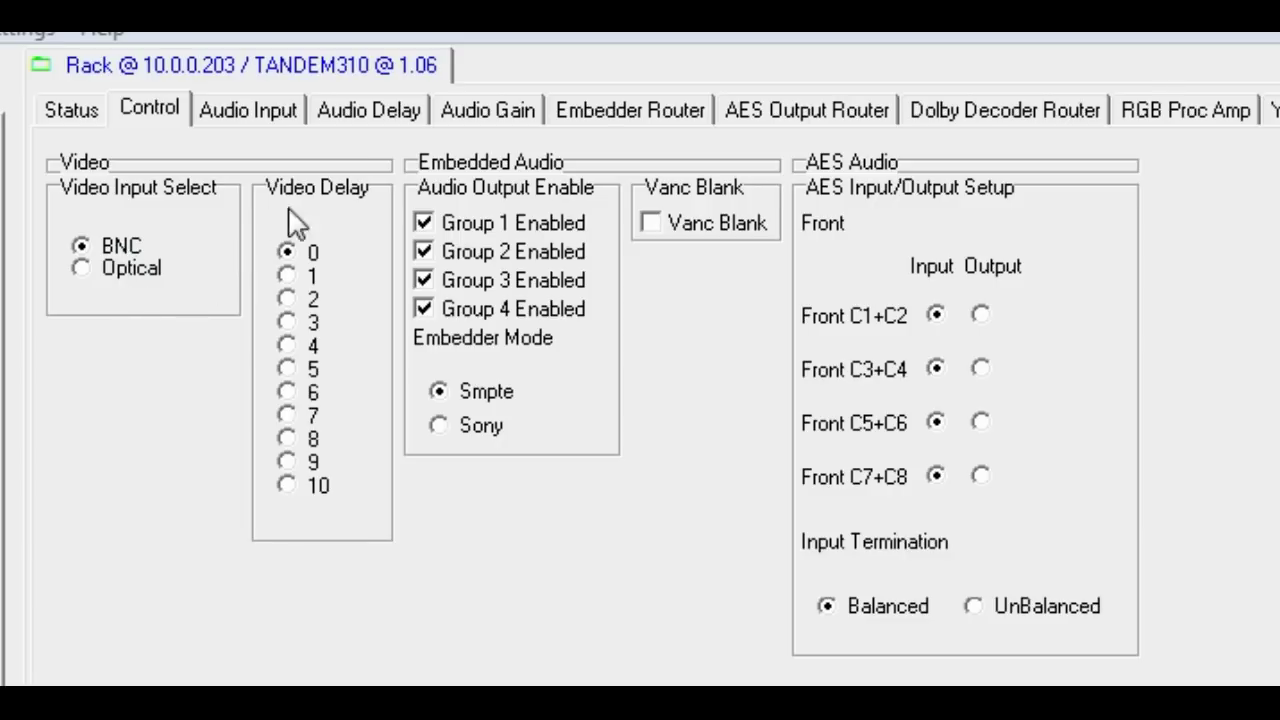
{"action": "left_click", "coordinate": [289, 418]}
{"action": "left_click", "coordinate": [427, 310]}
{"action": "left_click", "coordinate": [442, 424]}
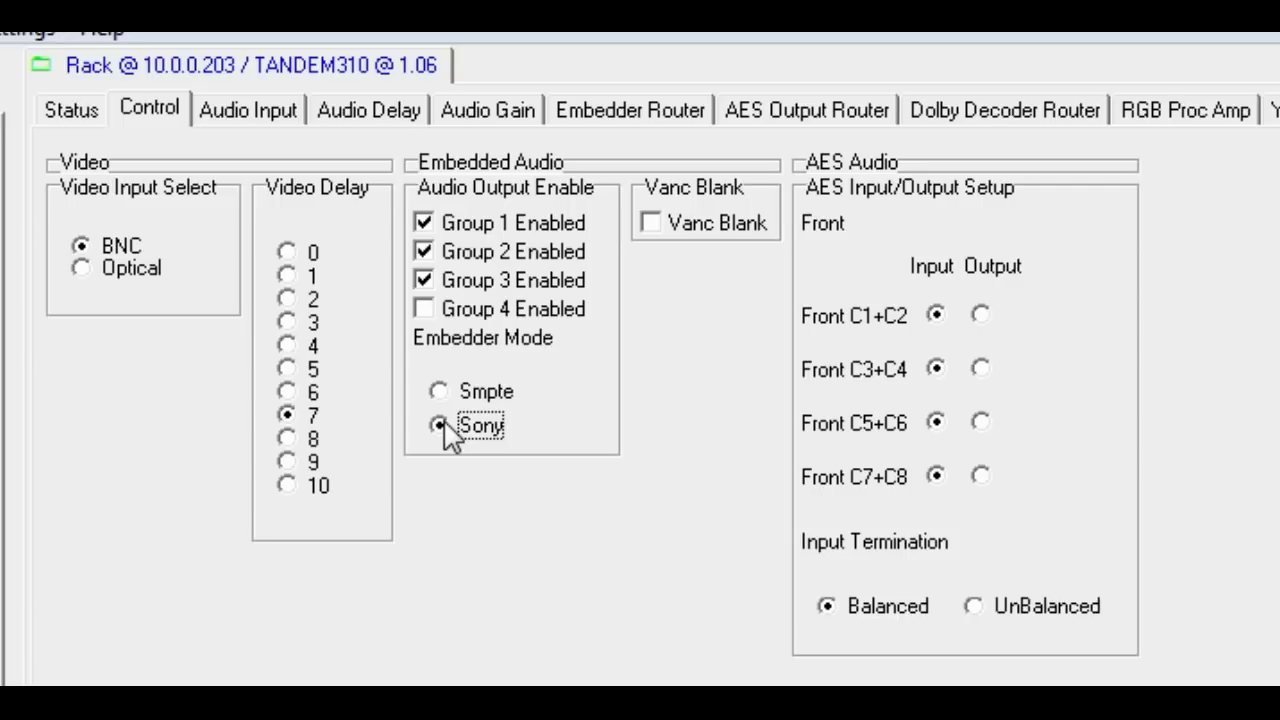
Step: Set Front C1+C2 and Front C3+C4 to Output, trying out Vanc Blank and UnBalanced termination before restoring Vanc Blank off and Balanced
{"action": "left_click", "coordinate": [652, 226]}
{"action": "left_click", "coordinate": [652, 226]}
{"action": "left_click", "coordinate": [980, 316]}
{"action": "left_click", "coordinate": [981, 370]}
{"action": "left_click", "coordinate": [973, 607]}
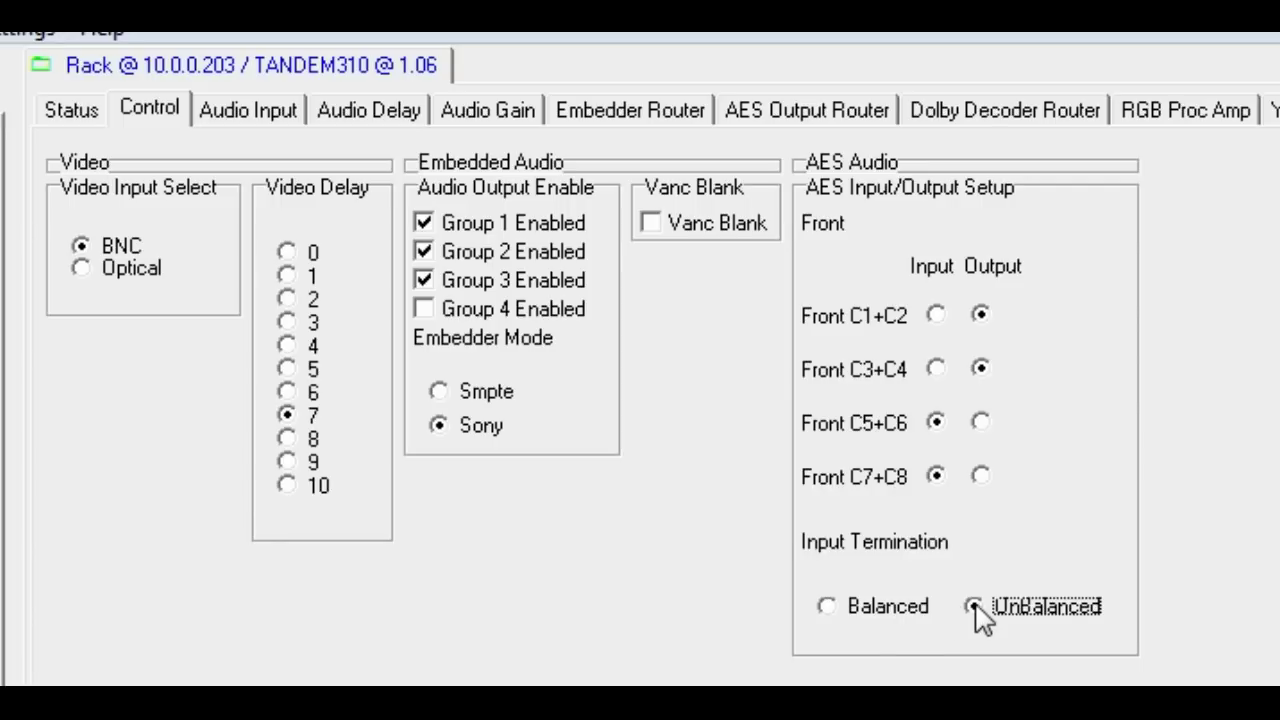
{"action": "left_click", "coordinate": [827, 607]}
{"action": "left_click", "coordinate": [827, 608]}
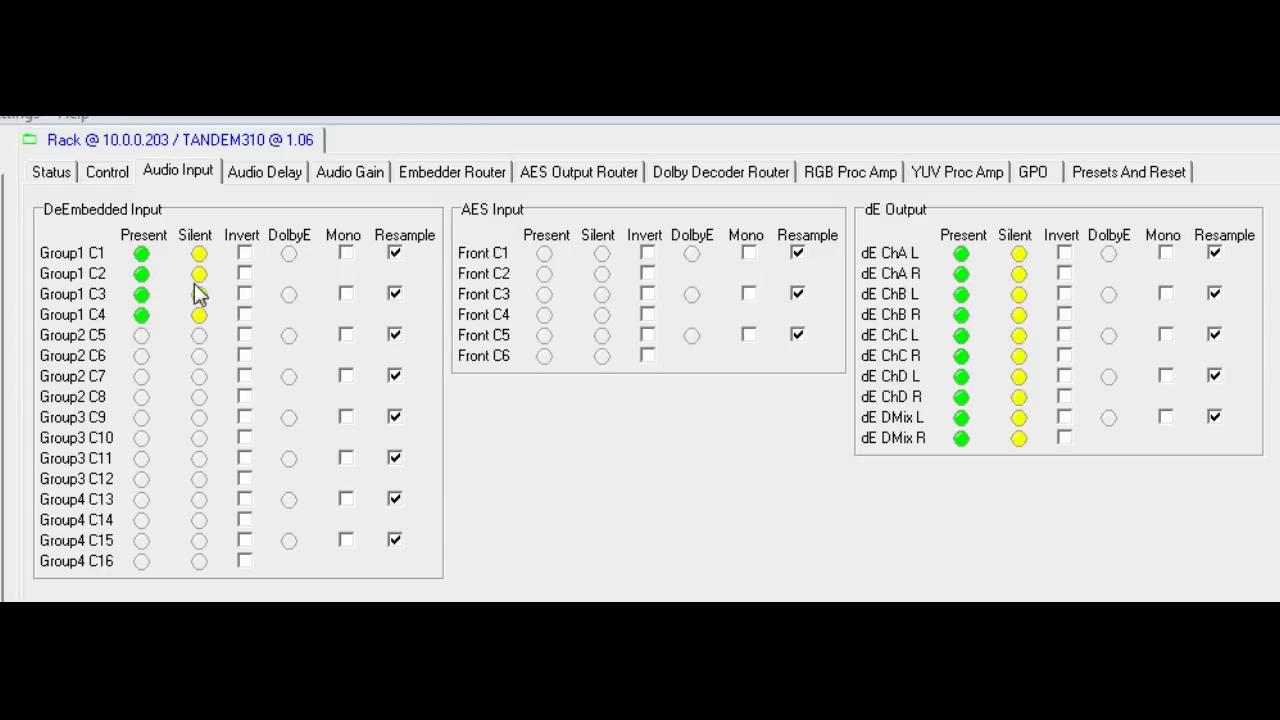
Step: Try the Invert and Mono options for the de-embedded Group1 C1 input and switch both back off
{"action": "left_click", "coordinate": [245, 254]}
{"action": "left_click", "coordinate": [244, 254]}
{"action": "left_click", "coordinate": [345, 254]}
{"action": "left_click", "coordinate": [346, 254]}
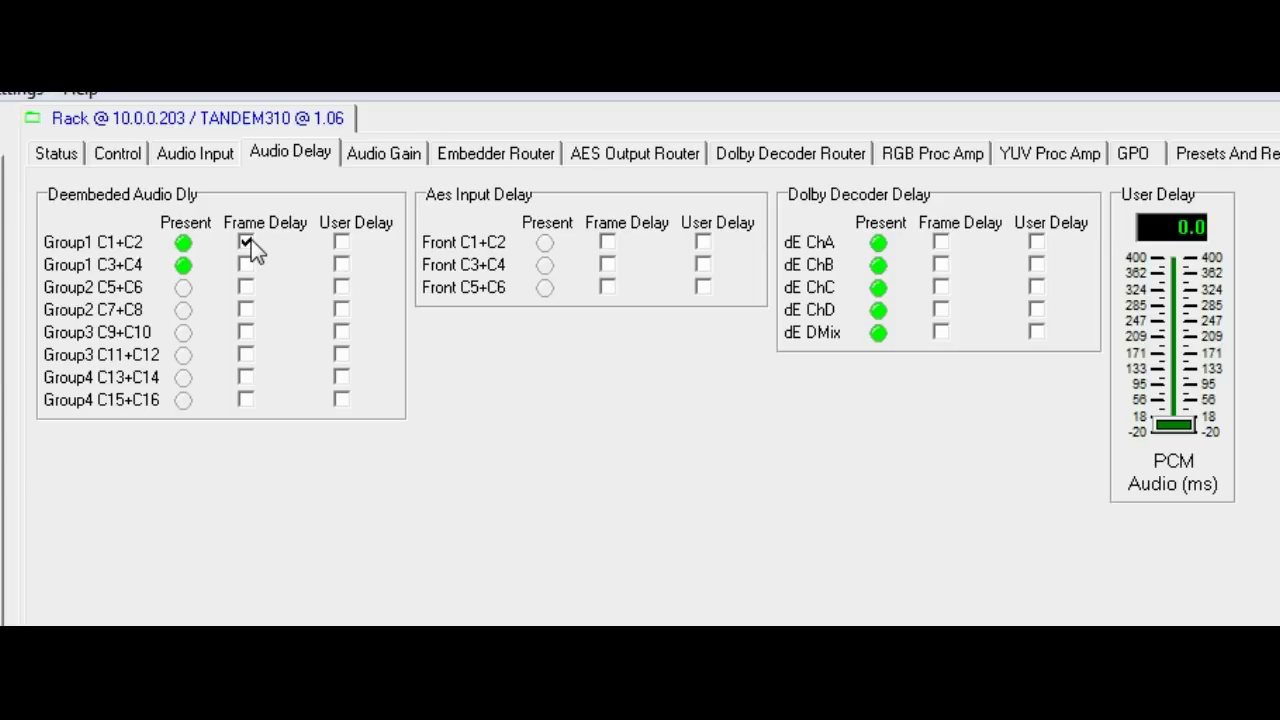
Step: Enable User Delay for Group1 C3+C4, Front C1+C2 and dE ChB, and set the PCM audio user delay to 187 ms
{"action": "left_click", "coordinate": [341, 264]}
{"action": "left_click", "coordinate": [341, 287]}
{"action": "left_click_drag", "start_coordinate": [1178, 428], "coordinate": [1180, 362]}
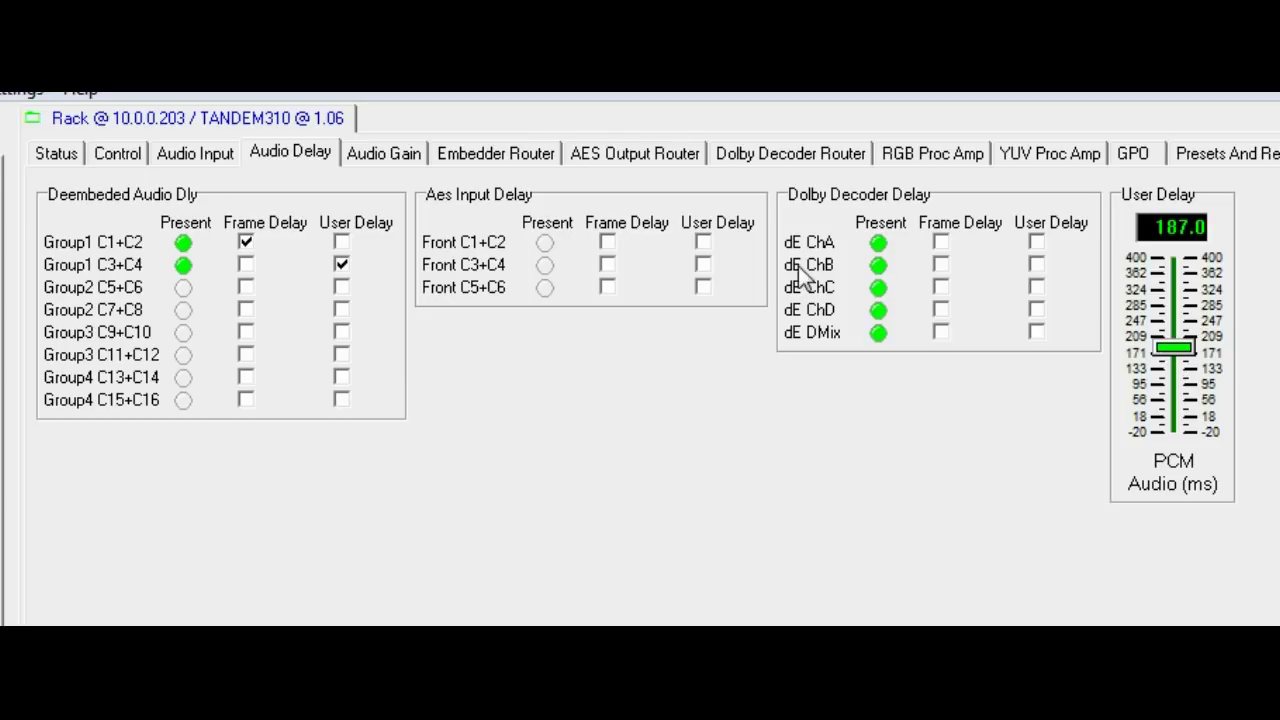
{"action": "left_click", "coordinate": [705, 246]}
{"action": "left_click", "coordinate": [1040, 268]}
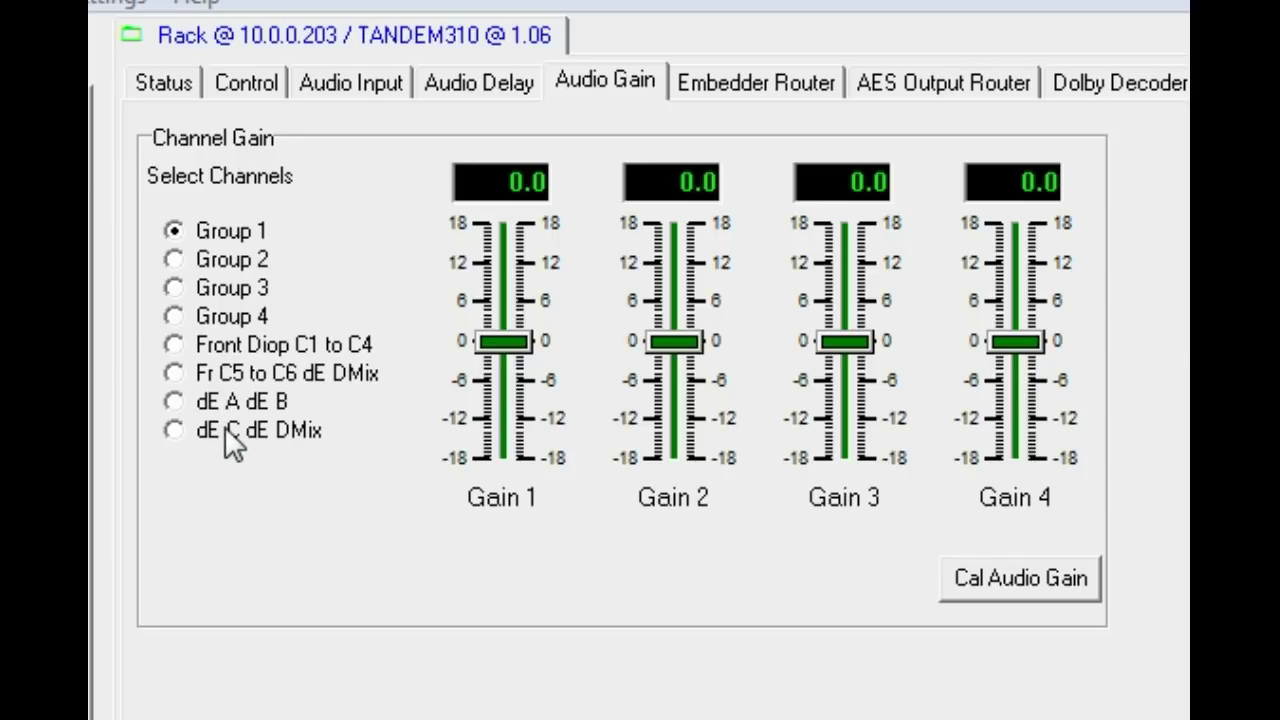
Step: Set the Group 3 channel gains to 7.0, -6.7, 8.4 and 6.1 for Gain 1 to Gain 4
{"action": "left_click", "coordinate": [175, 287]}
{"action": "left_click_drag", "start_coordinate": [502, 343], "coordinate": [512, 312]}
{"action": "left_click_drag", "start_coordinate": [674, 341], "coordinate": [688, 388]}
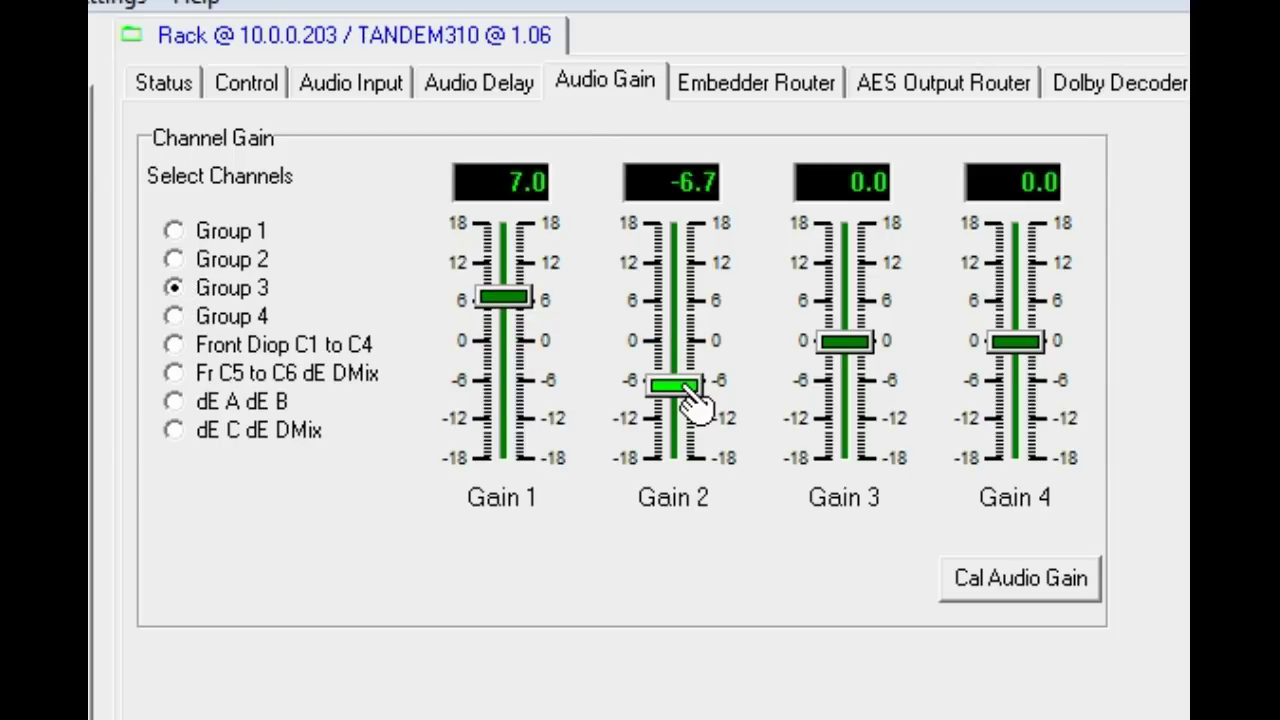
{"action": "left_click_drag", "start_coordinate": [847, 343], "coordinate": [857, 293]}
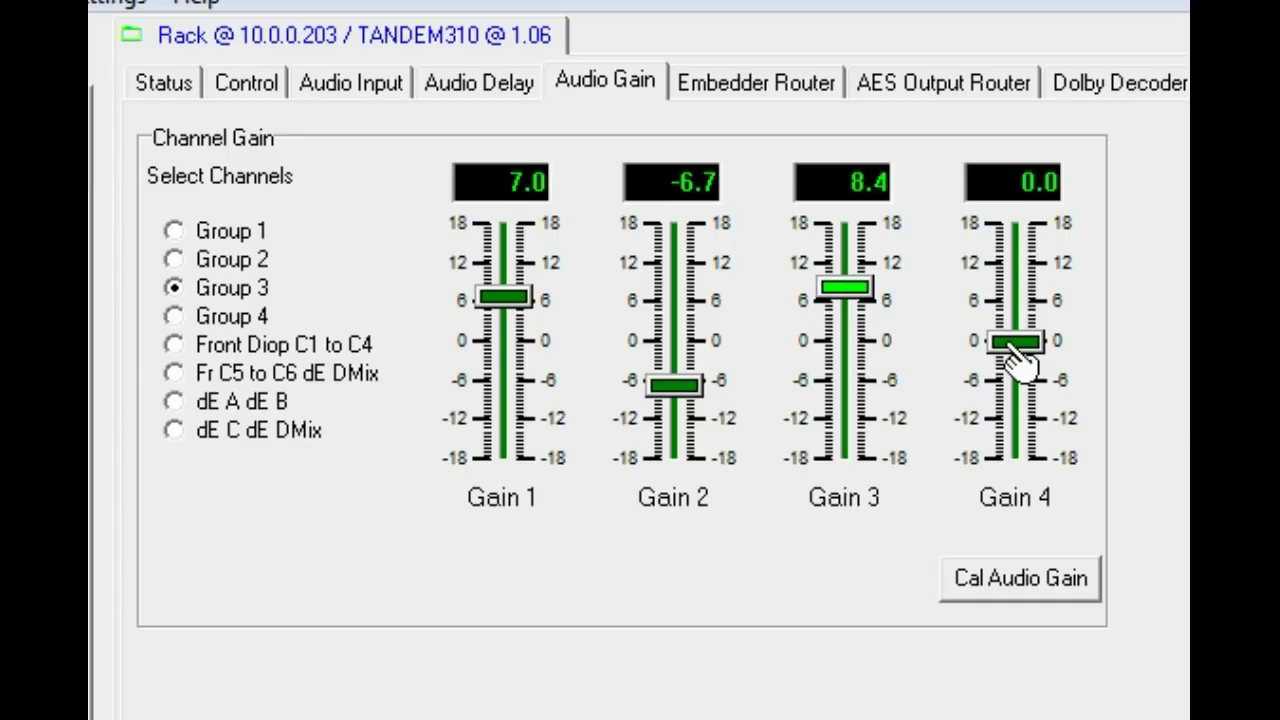
{"action": "left_click_drag", "start_coordinate": [1022, 343], "coordinate": [1030, 312]}
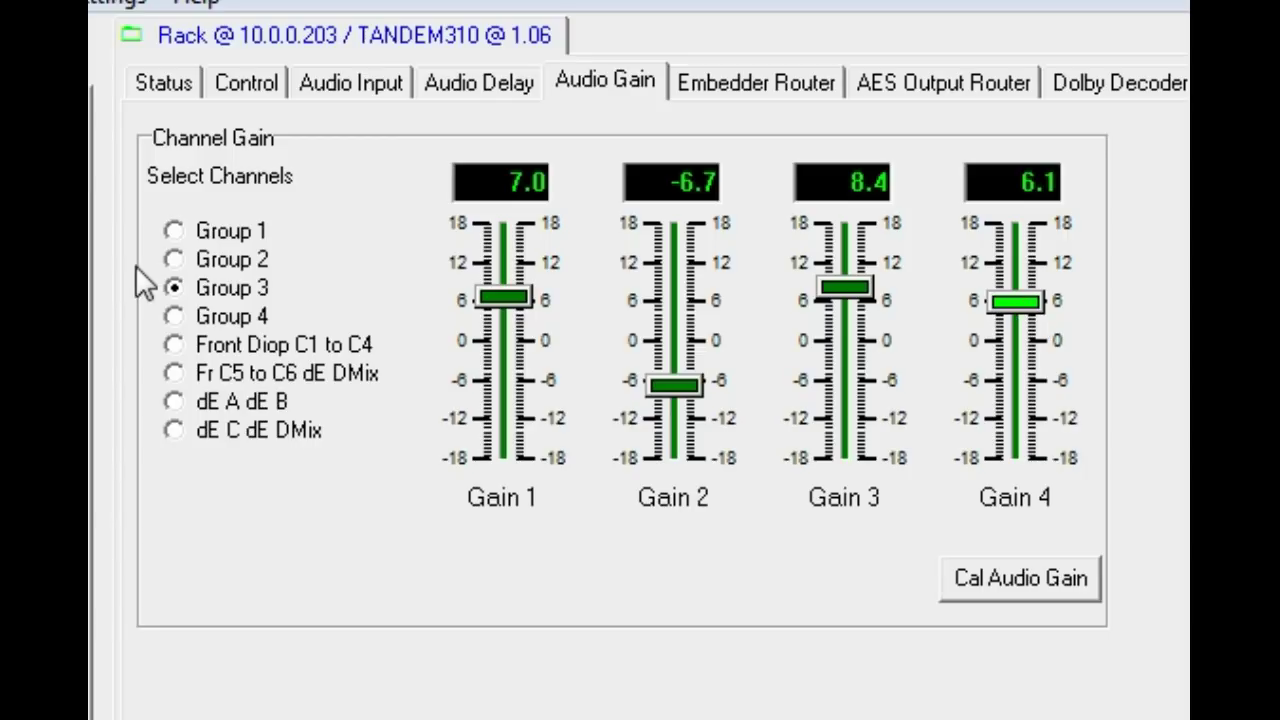
Step: Set the Group 2 channel gains to -4.1, 4.4, 8.1 and -2.9 for Gain 1 to Gain 4, and compare them with Group 3
{"action": "left_click", "coordinate": [174, 259]}
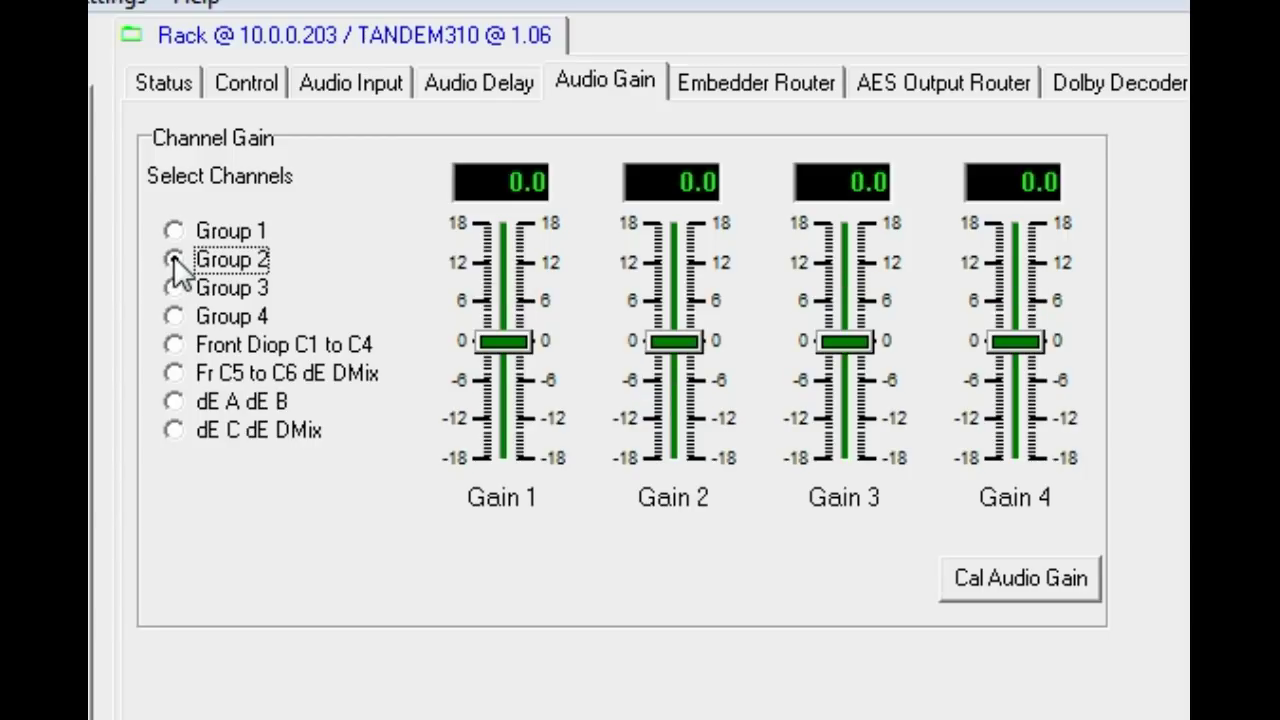
{"action": "left_click_drag", "start_coordinate": [500, 342], "coordinate": [506, 372]}
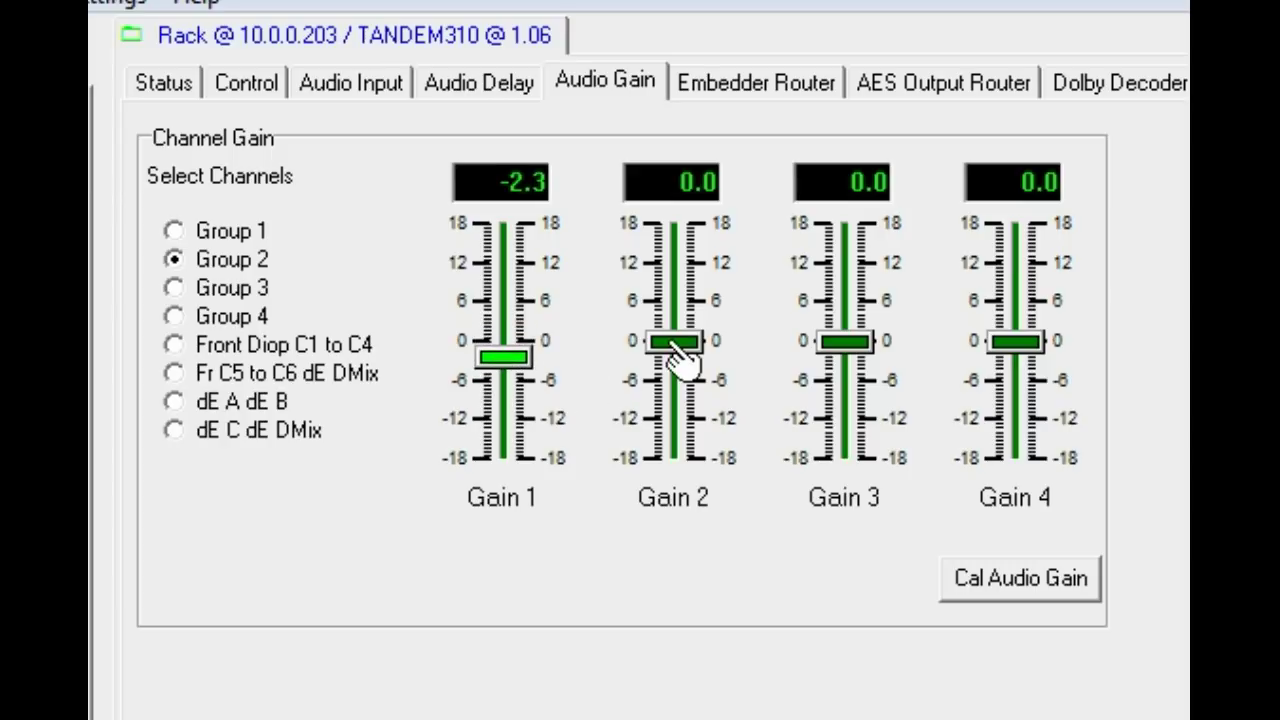
{"action": "left_click_drag", "start_coordinate": [674, 343], "coordinate": [677, 314]}
{"action": "left_click_drag", "start_coordinate": [840, 345], "coordinate": [856, 300]}
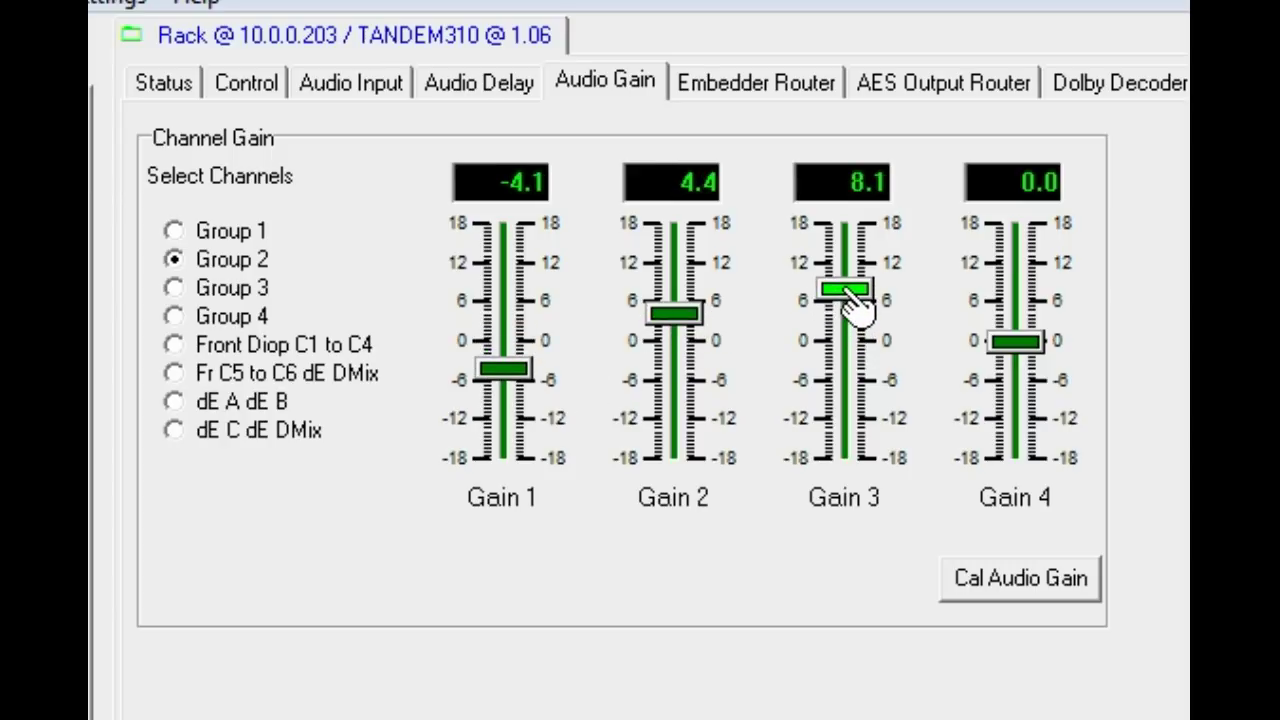
{"action": "left_click_drag", "start_coordinate": [1003, 358], "coordinate": [1003, 370]}
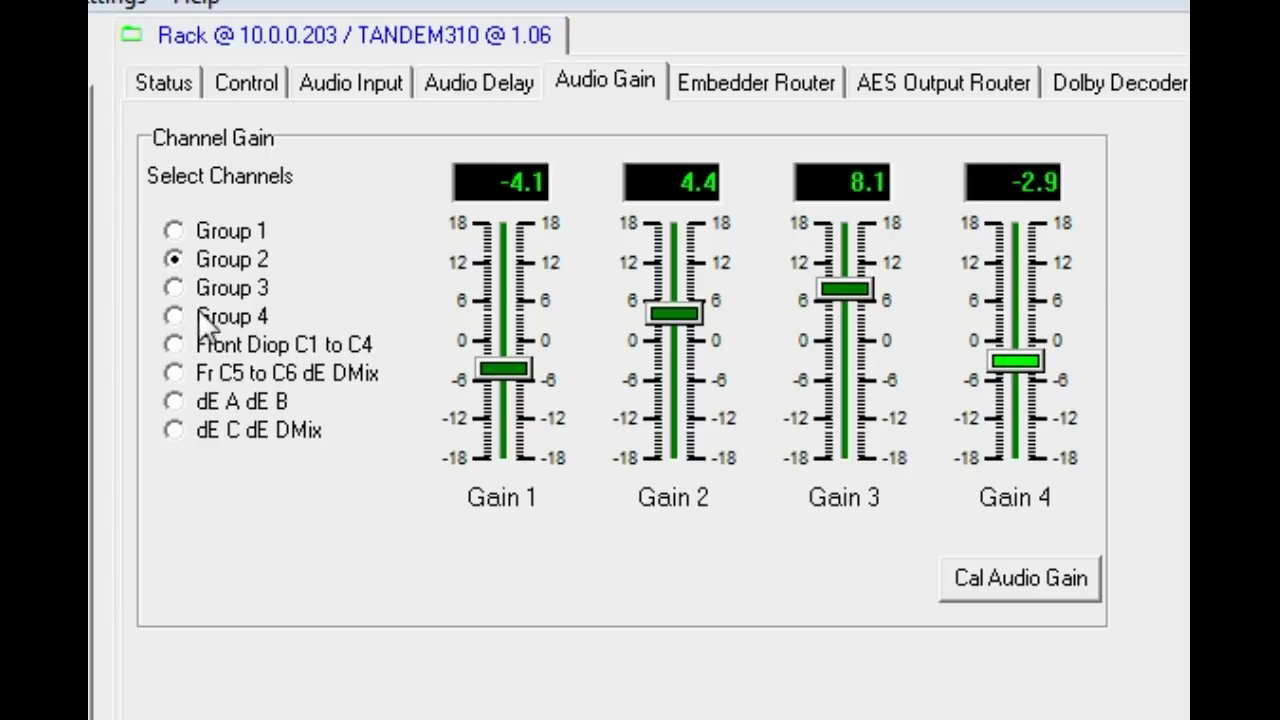
{"action": "left_click", "coordinate": [175, 287]}
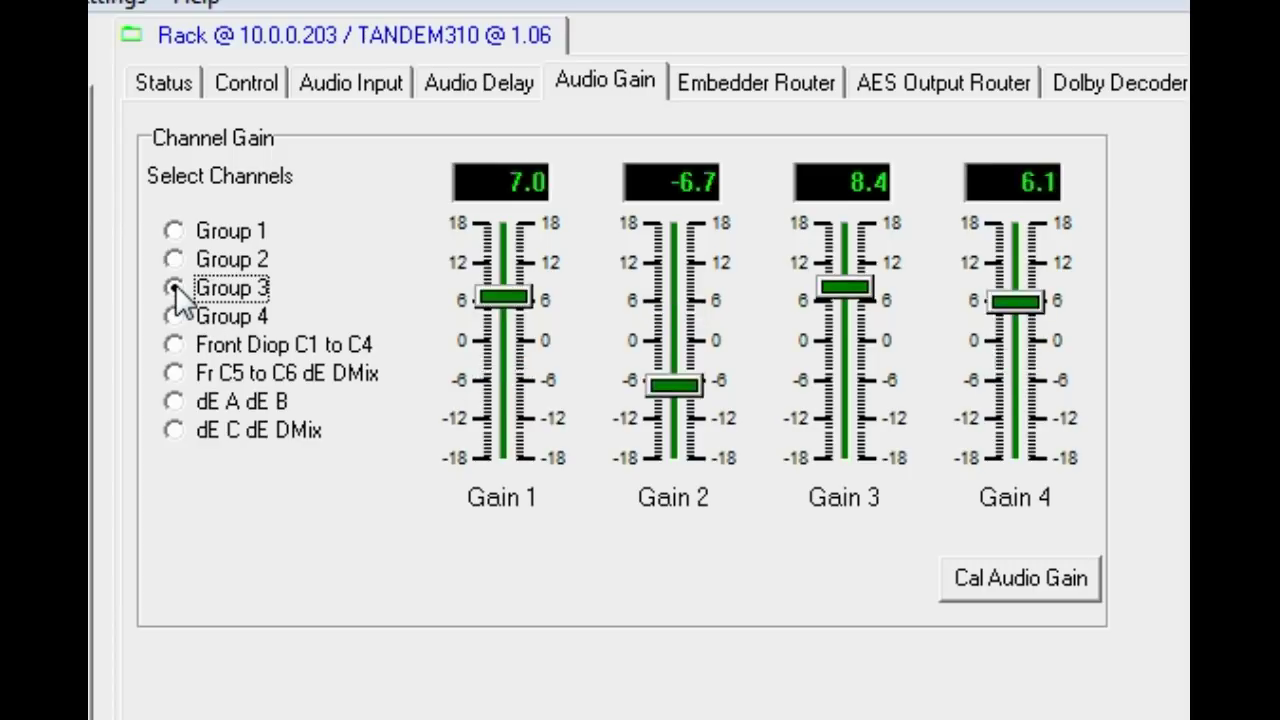
{"action": "left_click", "coordinate": [177, 260]}
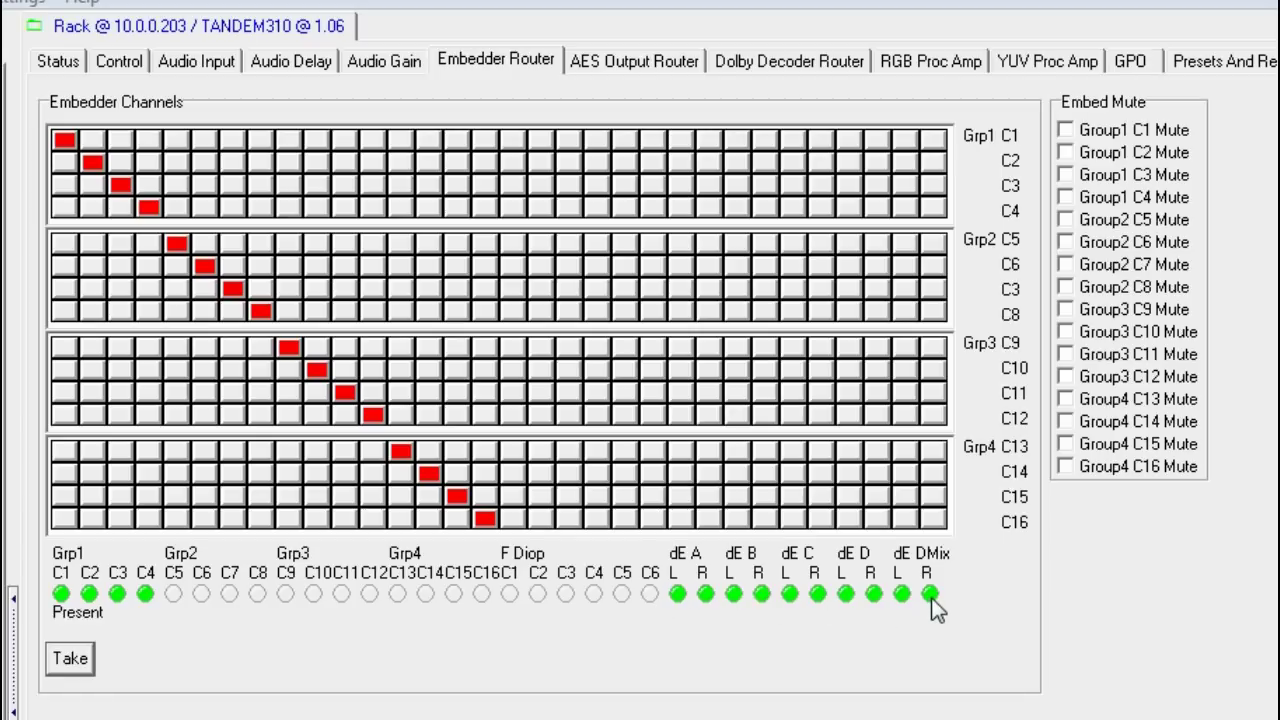
Step: Mute embedder channels Group1 C3 and Group2 C5, and apply routes from dE A L to Grp4 C15 and dE B L to Grp4 C13
{"action": "left_click", "coordinate": [1066, 175]}
{"action": "left_click", "coordinate": [1066, 221]}
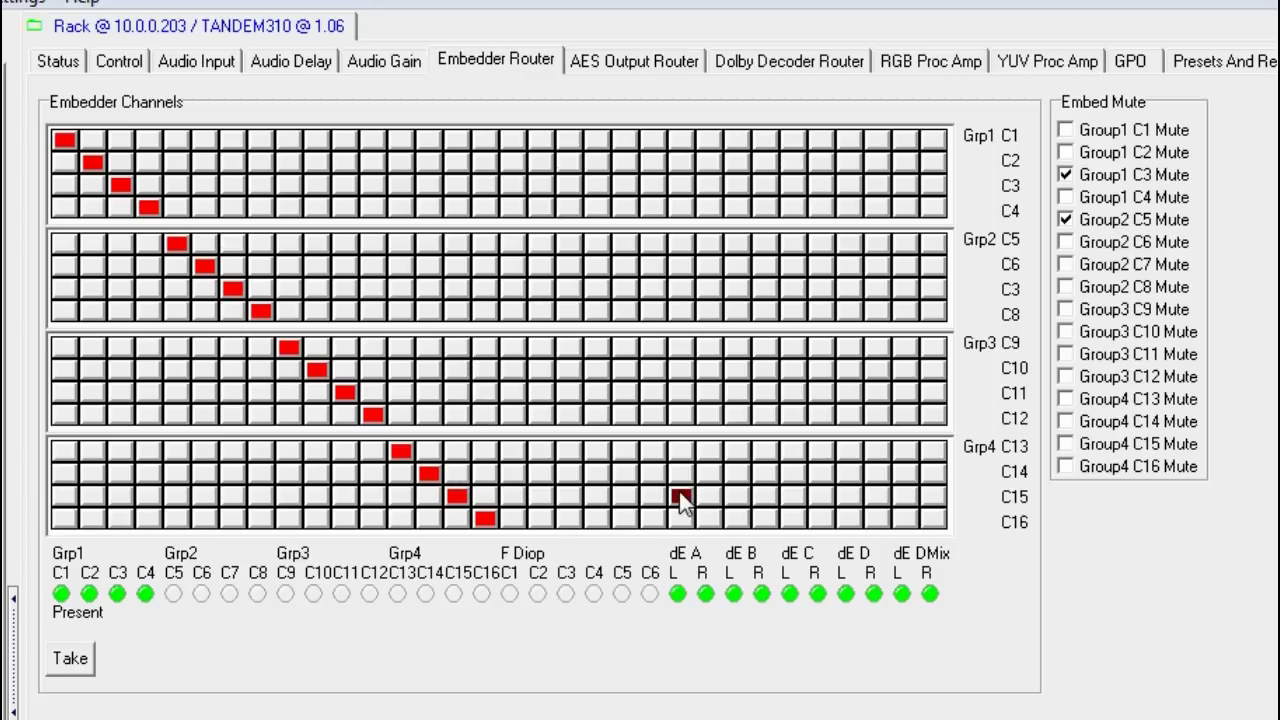
{"action": "left_click", "coordinate": [737, 453]}
{"action": "left_click", "coordinate": [72, 659]}
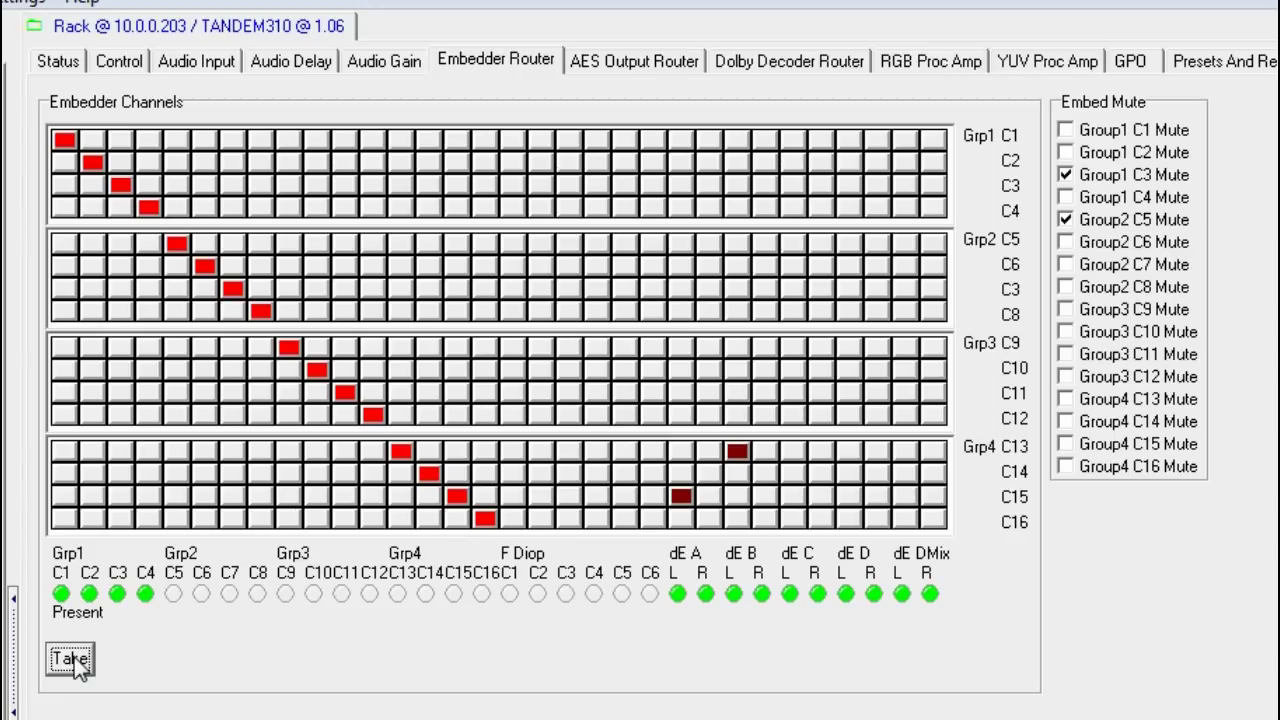
Step: In the AES output router, mute Front C2, unmute Front C3, and apply routes from Grp1 C4 to Front C4 and Grp2 C8 to Front C8
{"action": "left_click", "coordinate": [634, 61]}
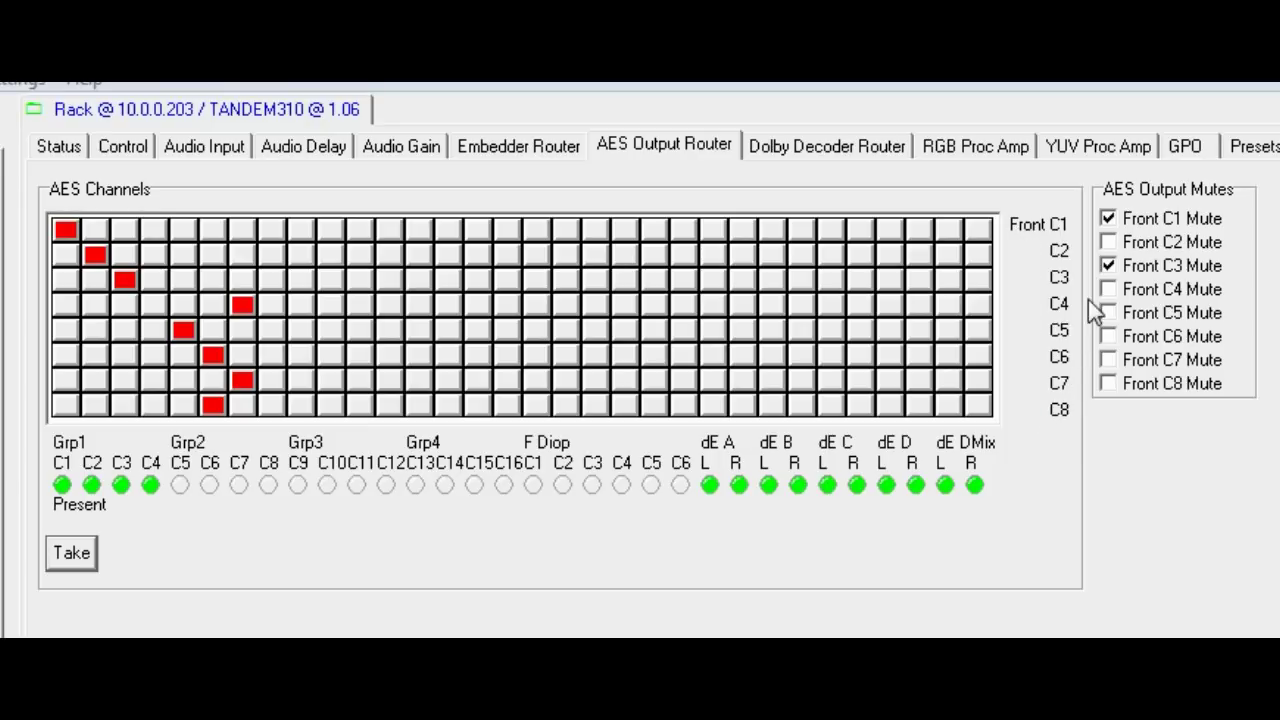
{"action": "left_click", "coordinate": [1109, 243]}
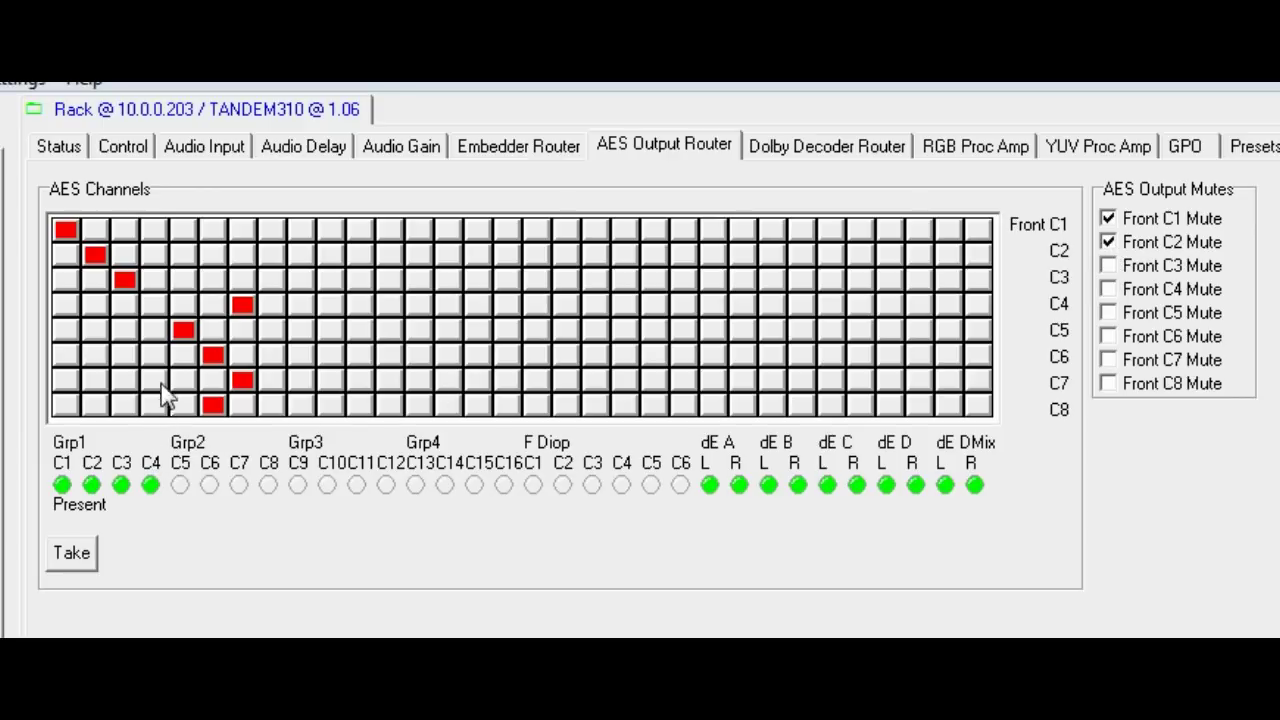
{"action": "left_click", "coordinate": [156, 307]}
{"action": "left_click", "coordinate": [73, 559]}
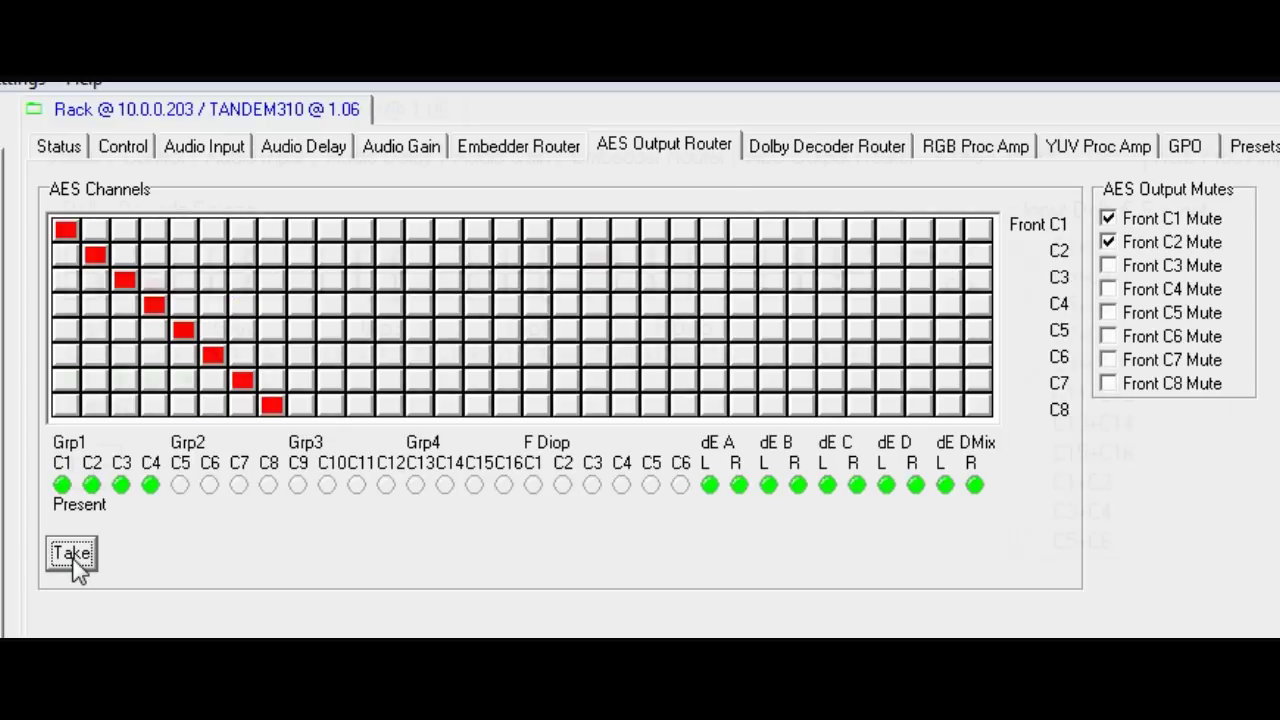
Step: In the Dolby decoder router, select Grp1 C4 as the source for Rear C16 and apply the route
{"action": "left_click", "coordinate": [785, 147]}
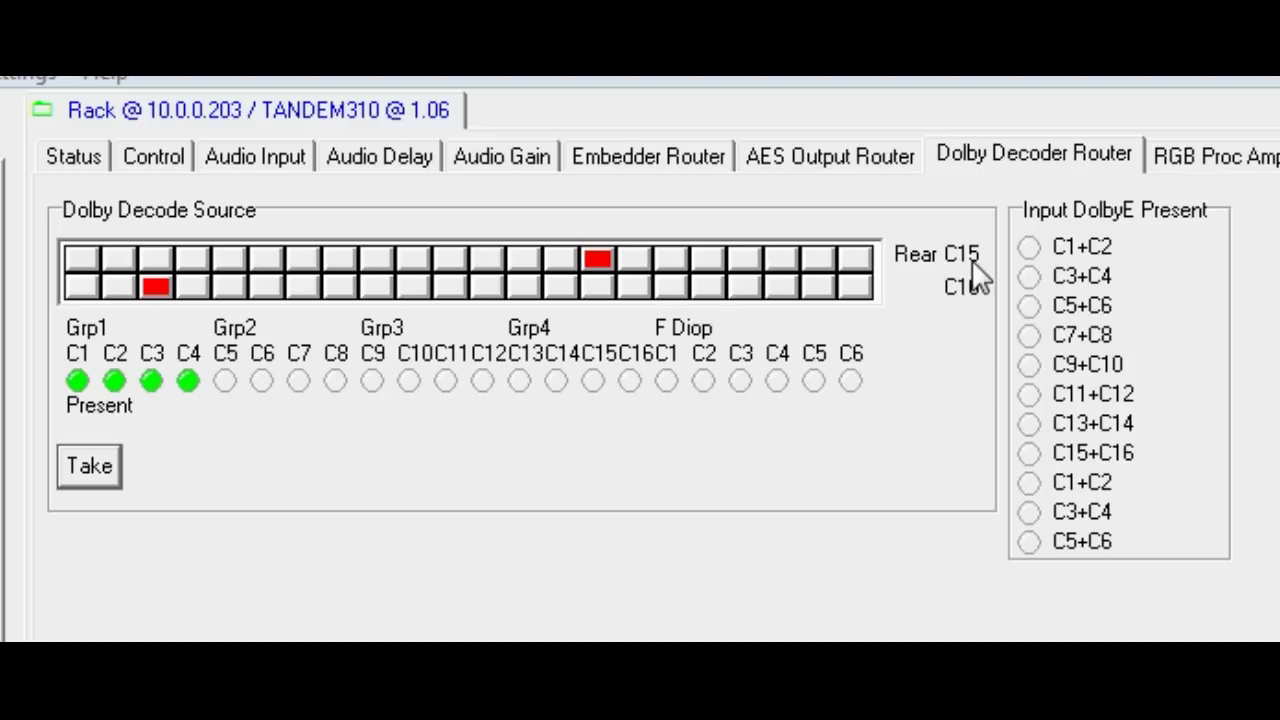
{"action": "left_click", "coordinate": [194, 287]}
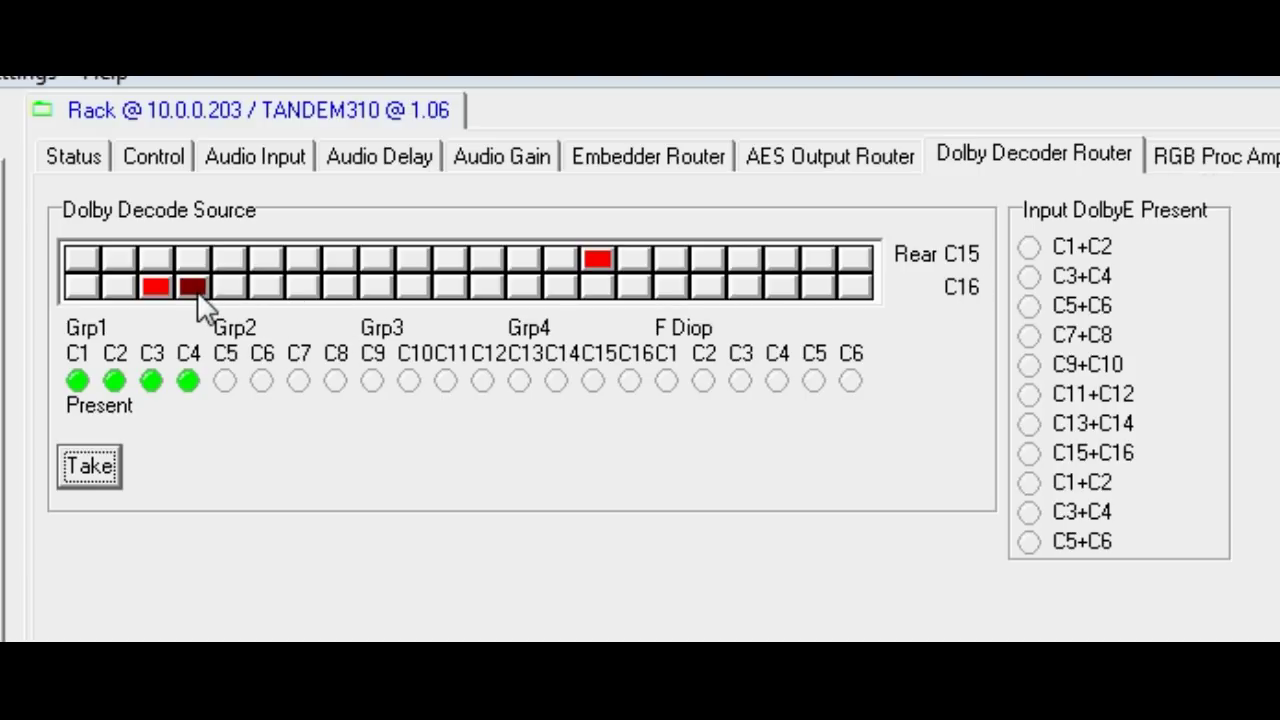
{"action": "left_click", "coordinate": [100, 466]}
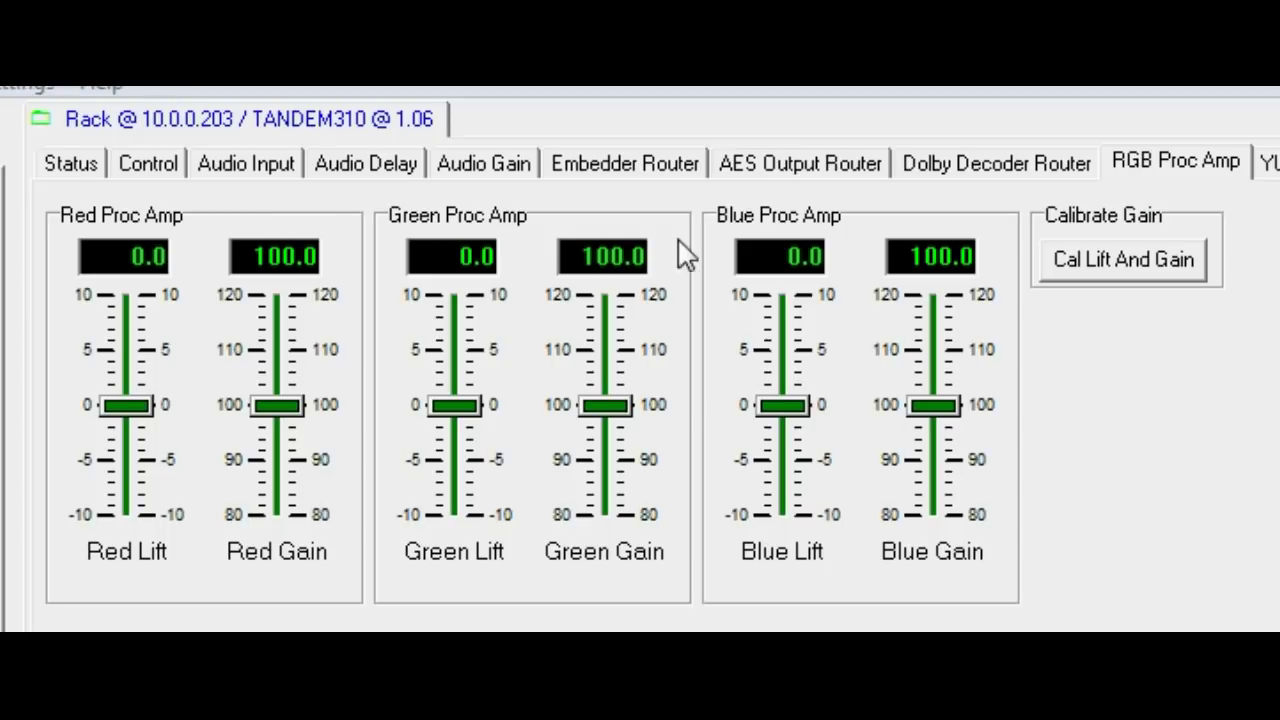
Step: Set Red Lift to about 1.1 and Red Gain to about 97.7, and raise Green Lift and Green Gain slightly
{"action": "left_click_drag", "start_coordinate": [152, 406], "coordinate": [148, 398]}
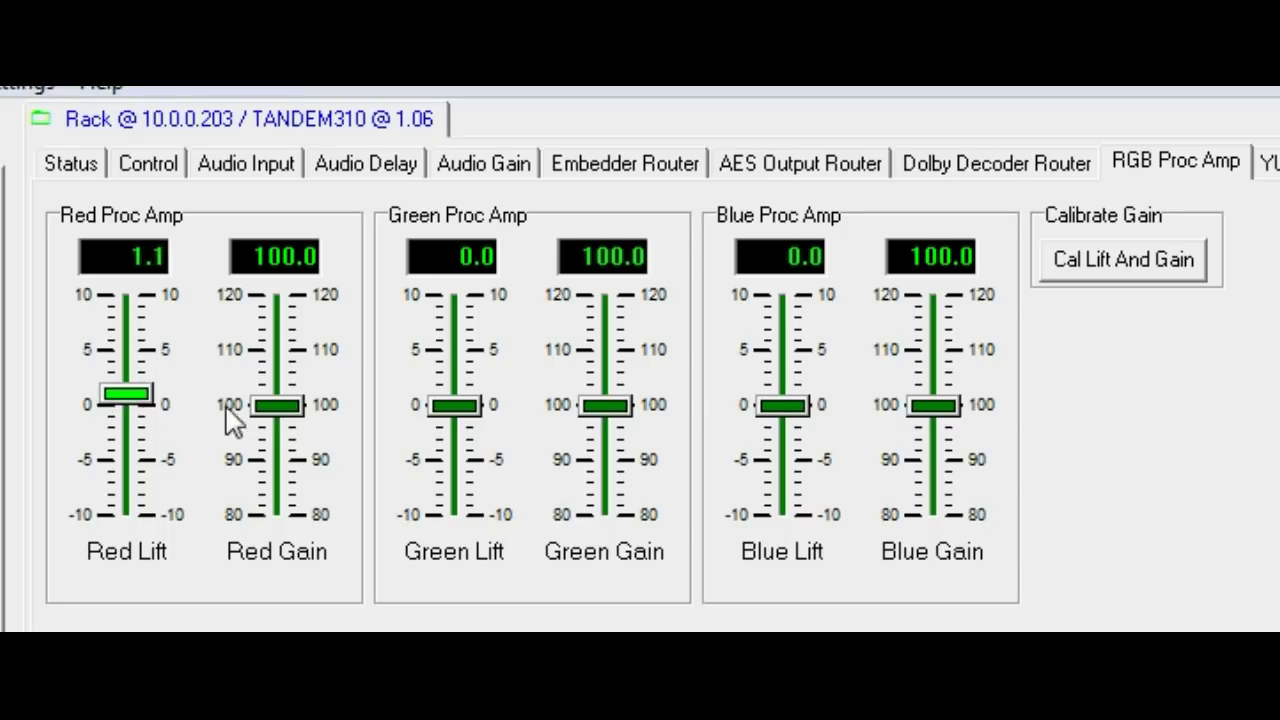
{"action": "left_click_drag", "start_coordinate": [278, 406], "coordinate": [366, 418]}
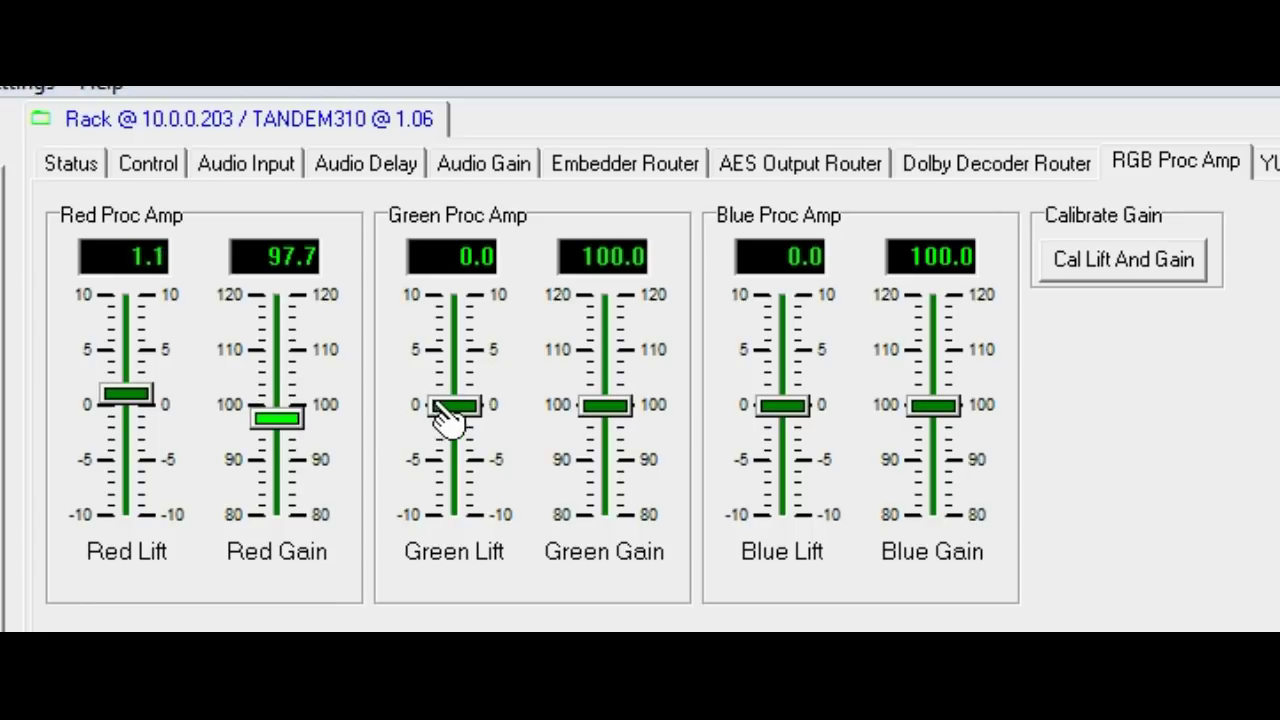
{"action": "left_click_drag", "start_coordinate": [445, 408], "coordinate": [455, 388]}
{"action": "left_click_drag", "start_coordinate": [625, 425], "coordinate": [632, 392]}
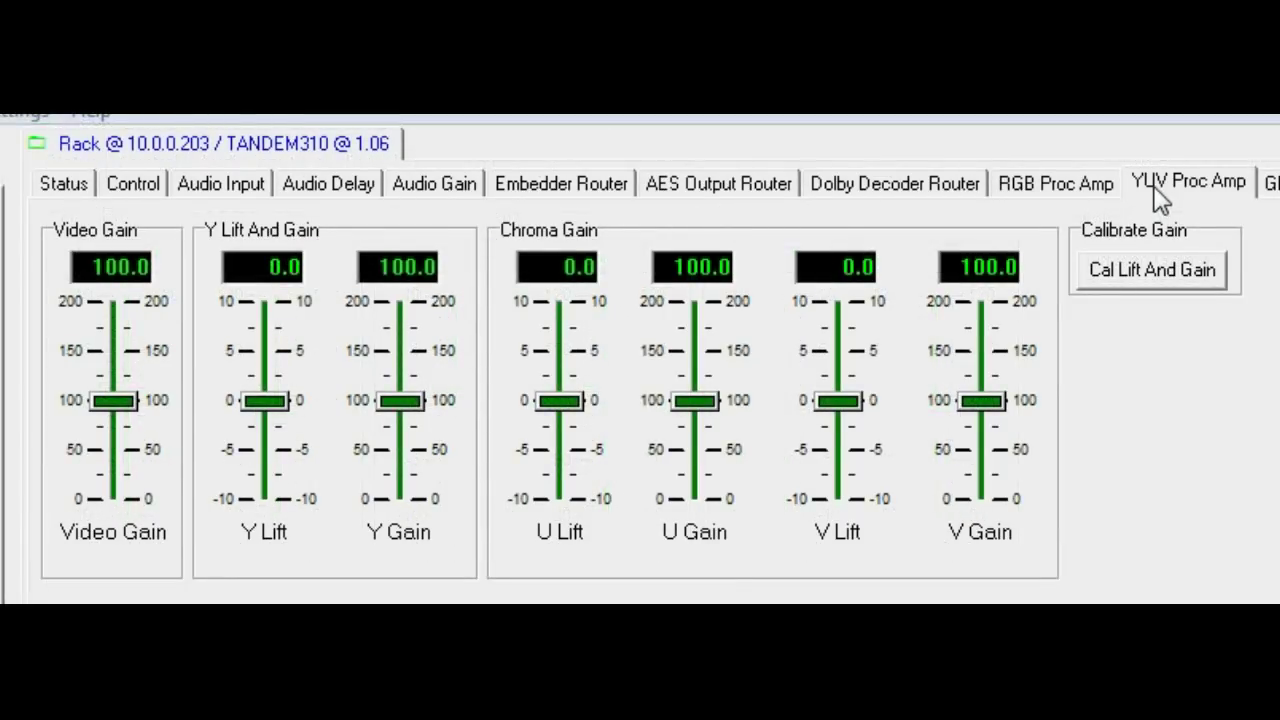
Step: Lower the YUV proc amp's Video Gain to about 96.7 and adjust the Y Lift
{"action": "left_click", "coordinate": [130, 418]}
{"action": "left_click_drag", "start_coordinate": [130, 418], "coordinate": [128, 421]}
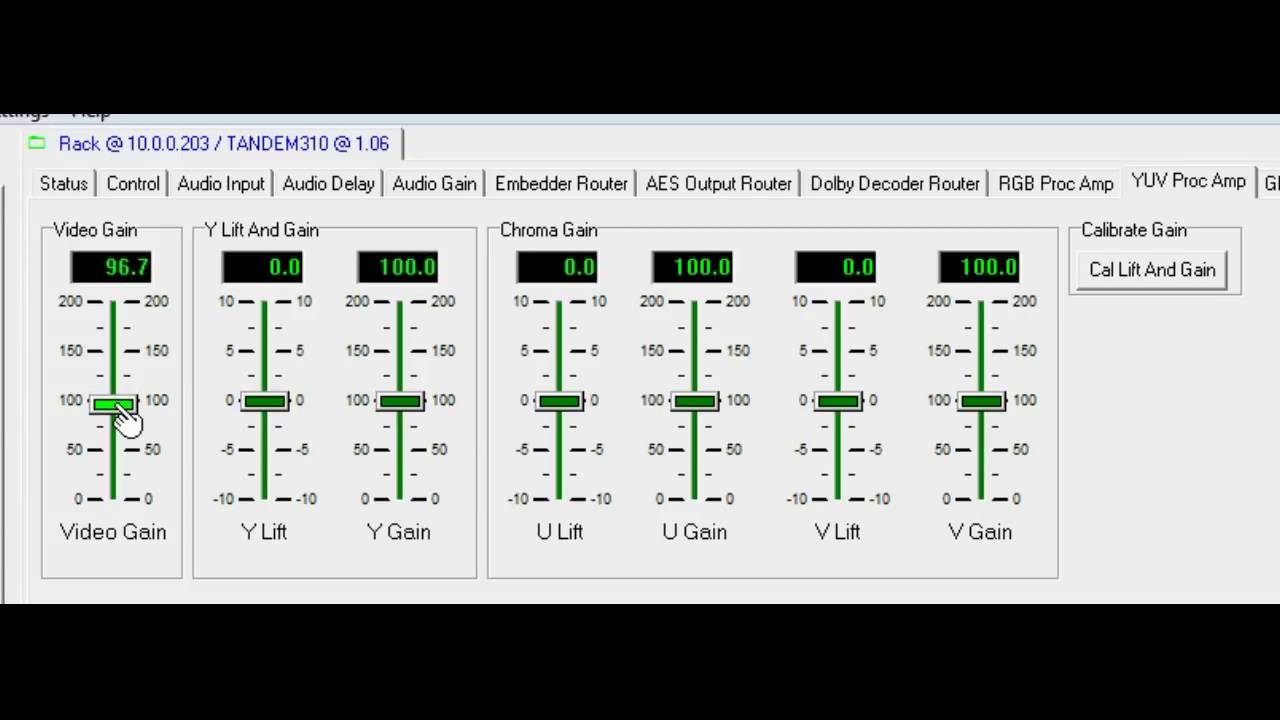
{"action": "left_click_drag", "start_coordinate": [257, 402], "coordinate": [262, 402]}
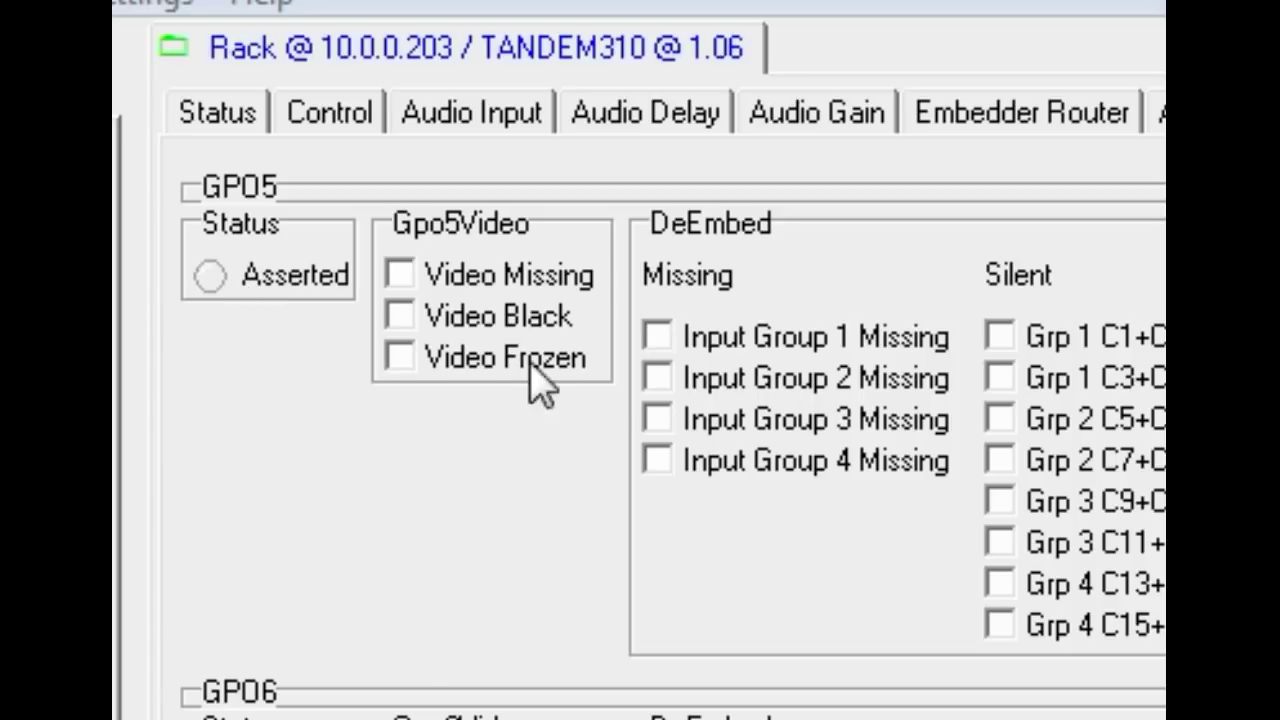
Step: Enable Input Group 2 Missing as a de-embed trigger for GPO5
{"action": "left_click", "coordinate": [666, 384]}
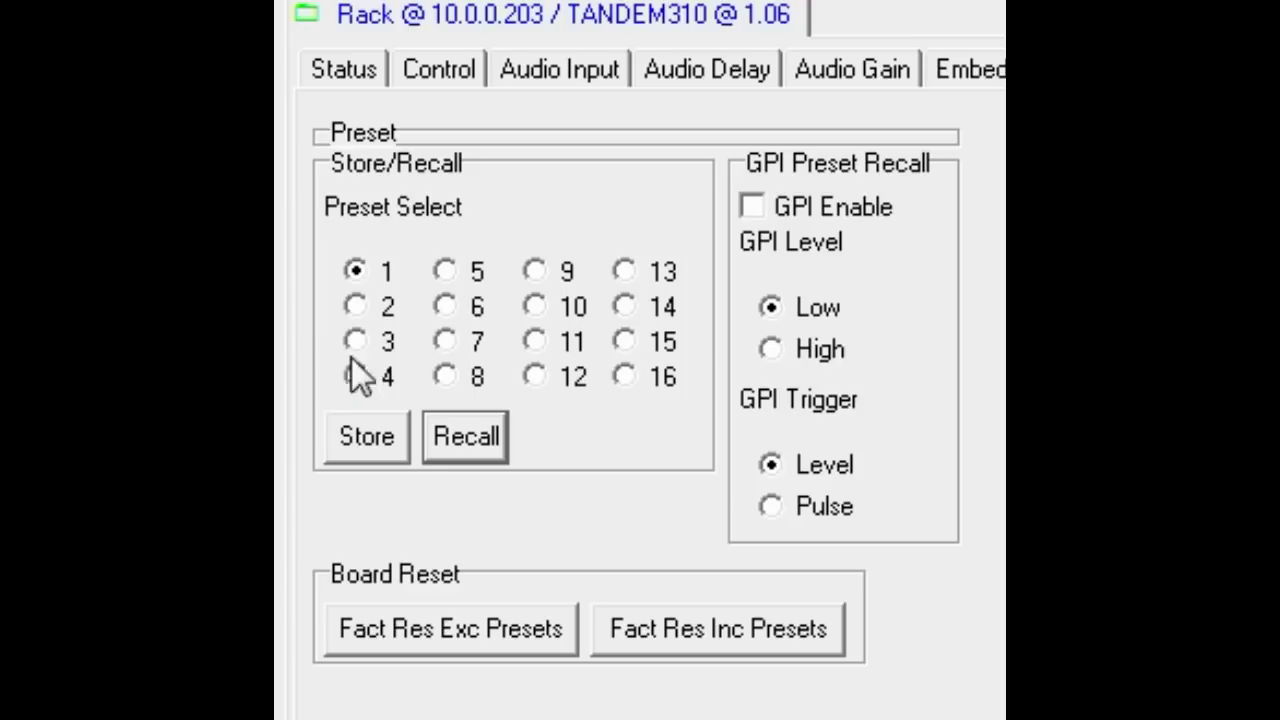
Step: Store the current card settings in preset 7 and recall that preset
{"action": "left_click", "coordinate": [446, 340]}
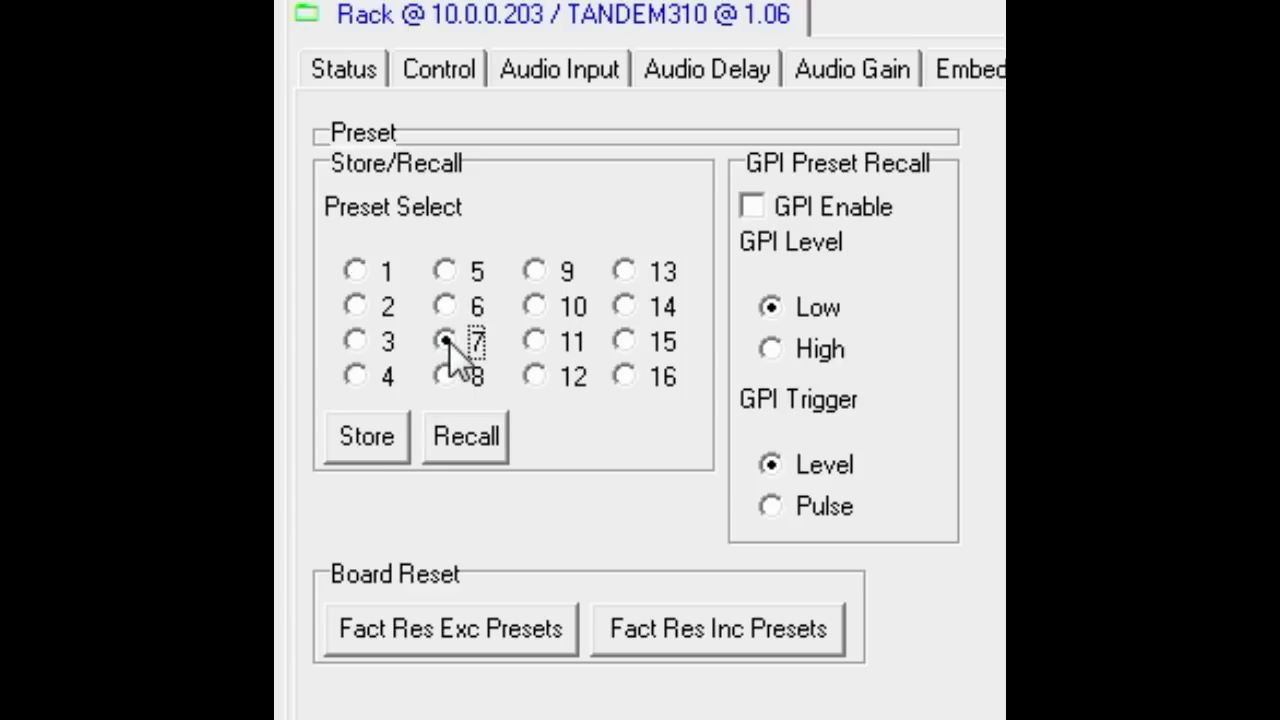
{"action": "left_click", "coordinate": [362, 438]}
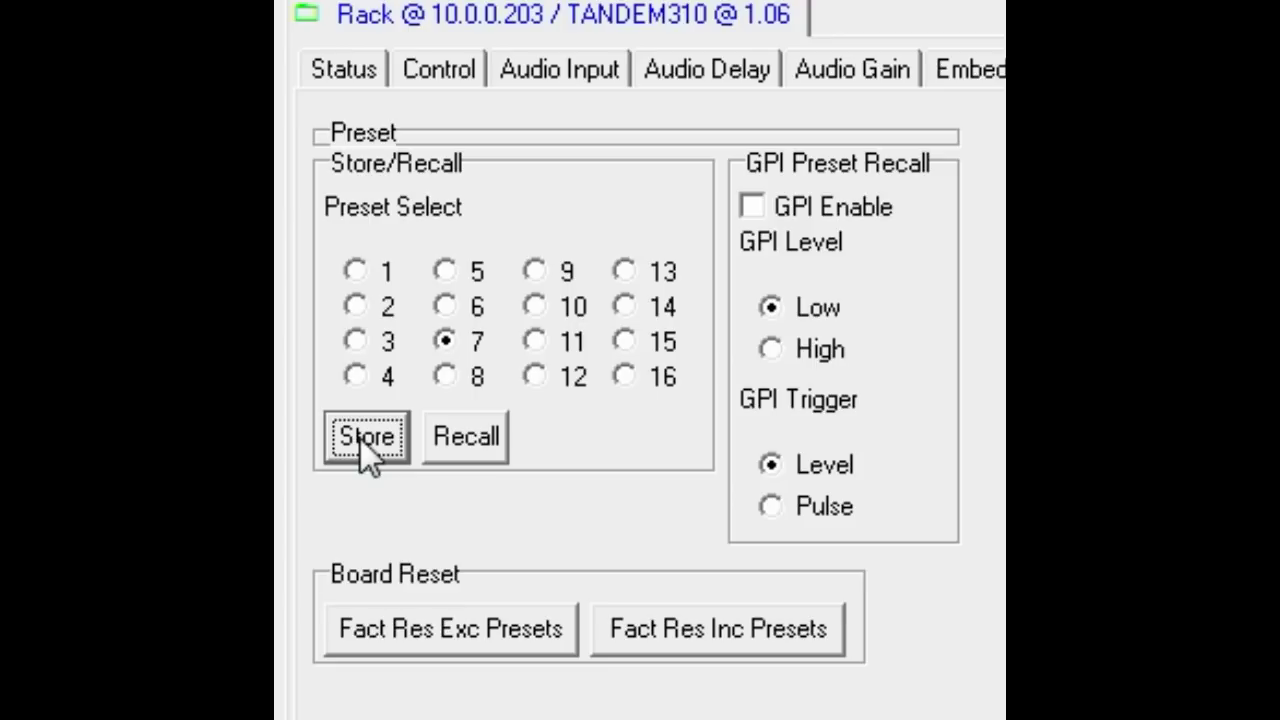
{"action": "left_click", "coordinate": [462, 445]}
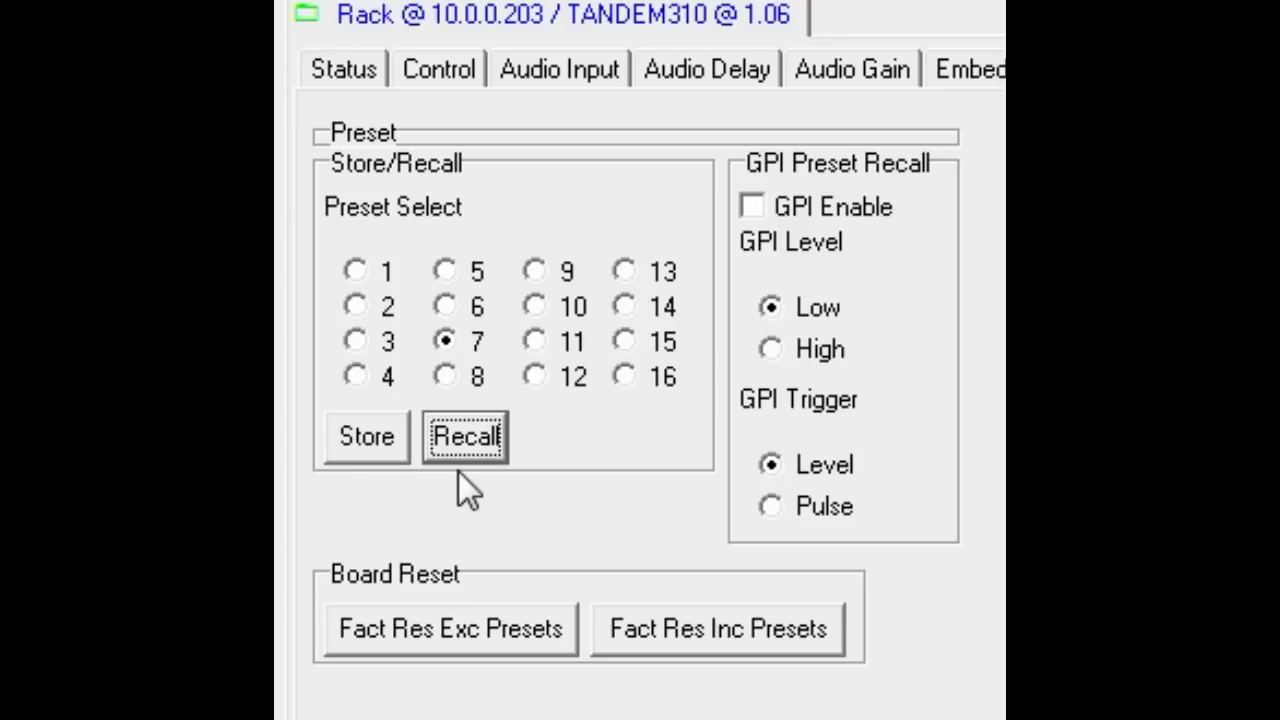
Step: Enable GPI preset recall with the GPI Level set to High and the GPI Trigger set to Pulse
{"action": "left_click", "coordinate": [751, 206]}
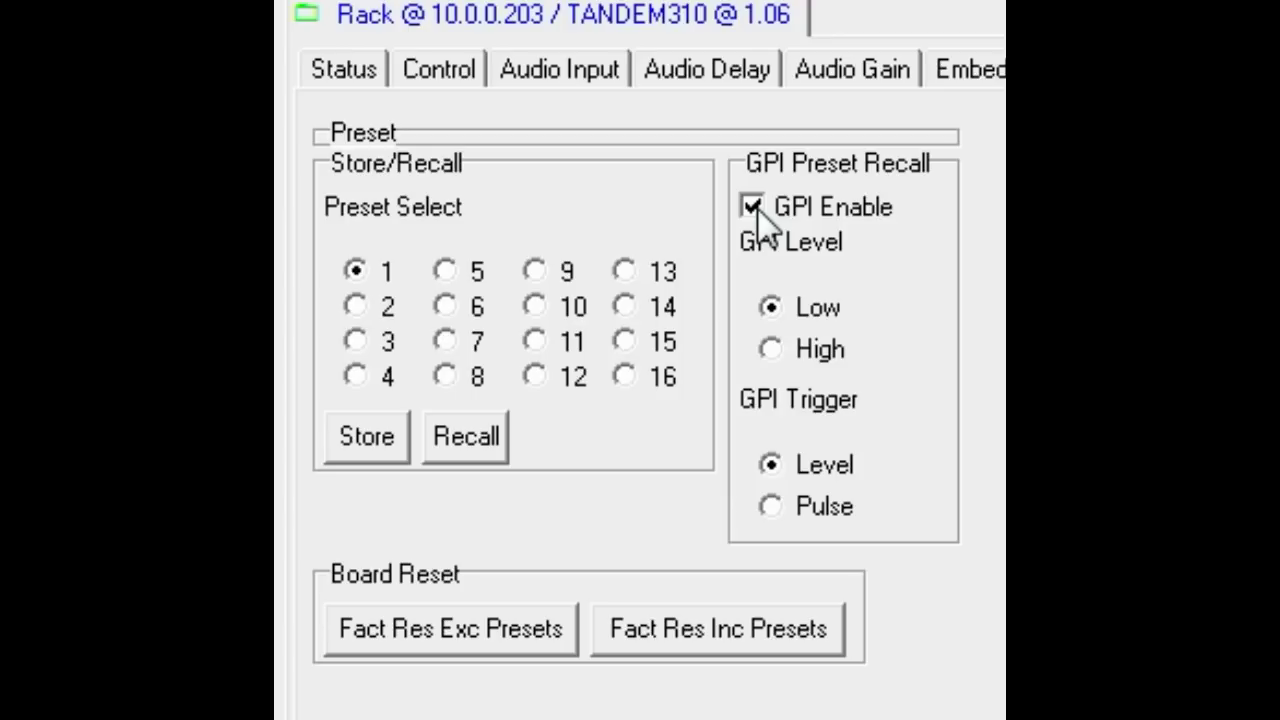
{"action": "left_click", "coordinate": [770, 357]}
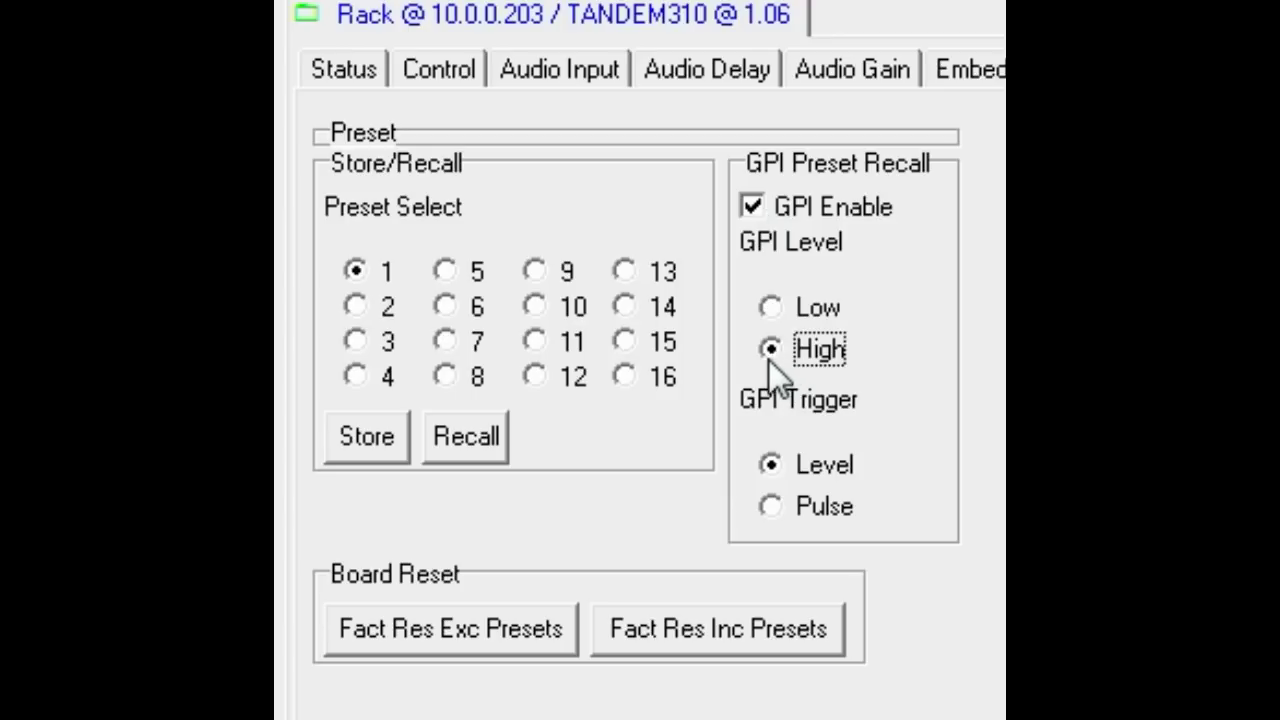
{"action": "left_click", "coordinate": [771, 507]}
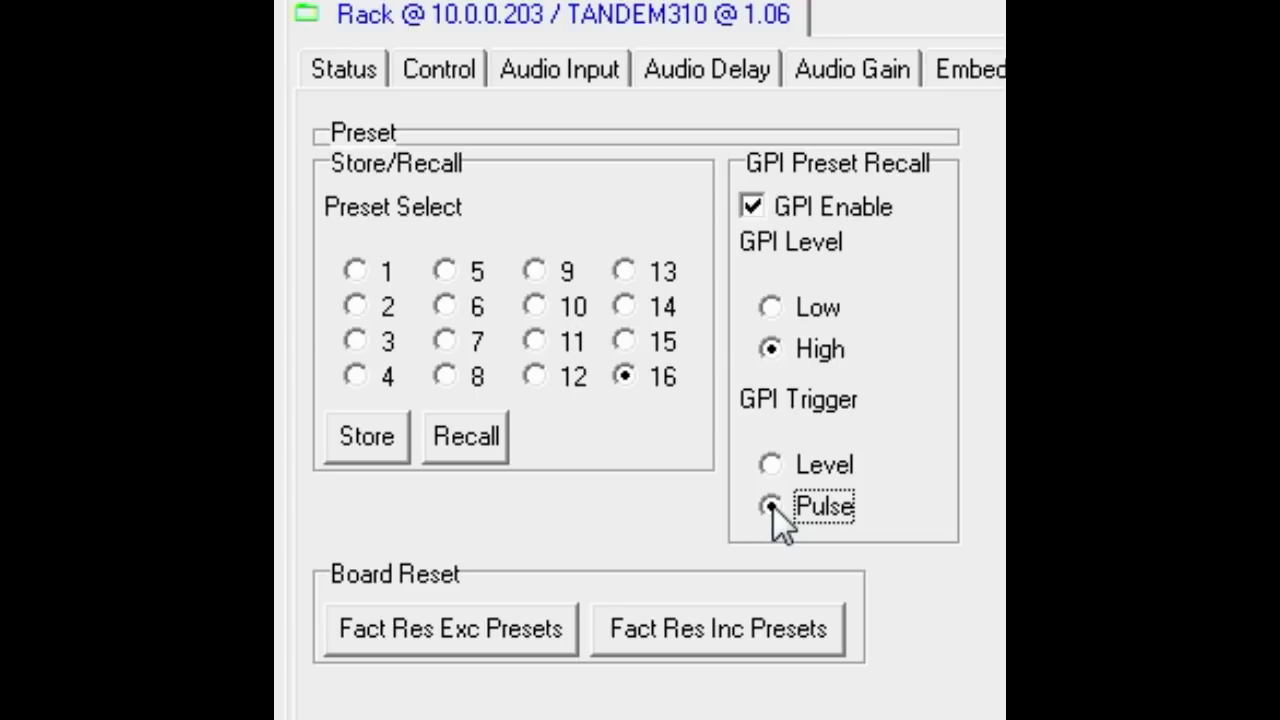